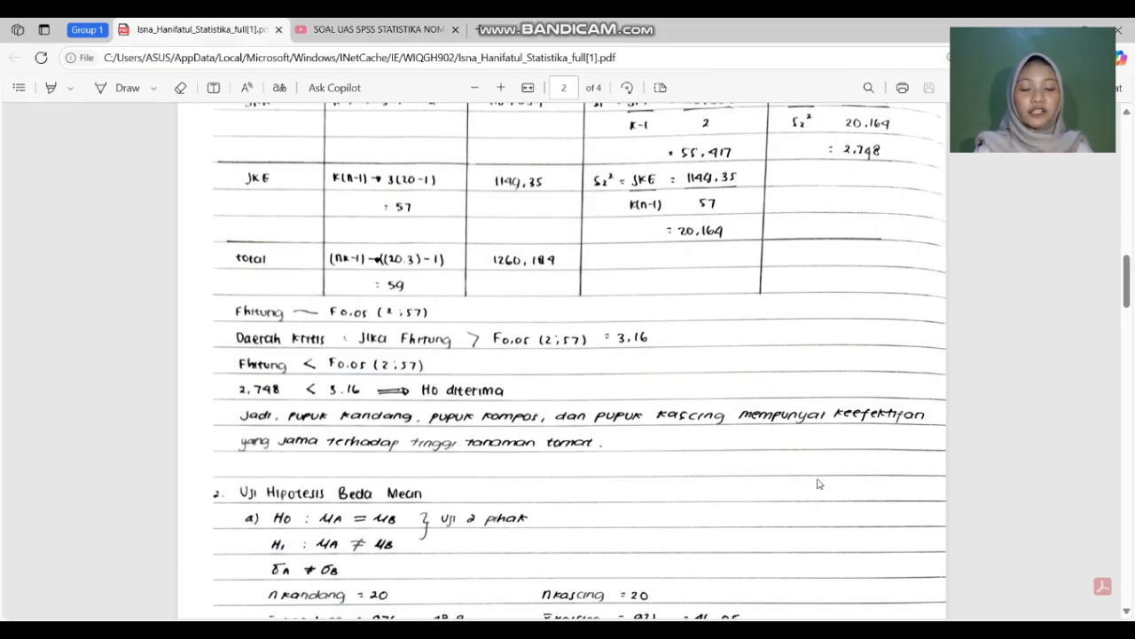
Switch to the data_no.2_spss workbook in Excel and examine the group codes in column A and the measurements in column B.
mouse_move(829, 632)
left_click(807, 571)
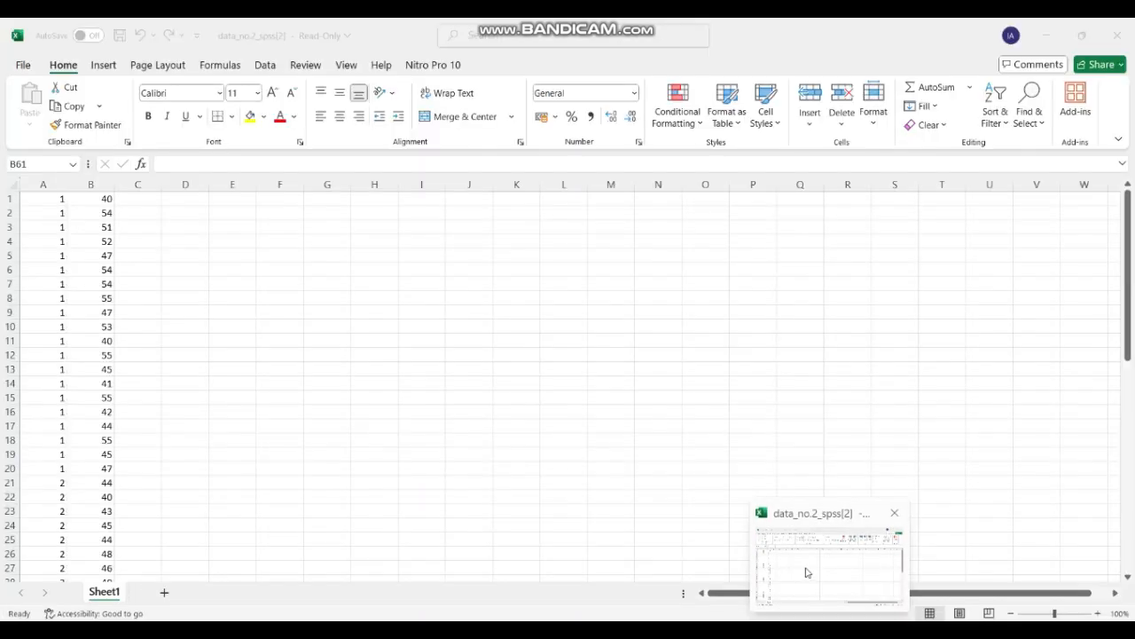
scroll(284, 315, "down", 1)
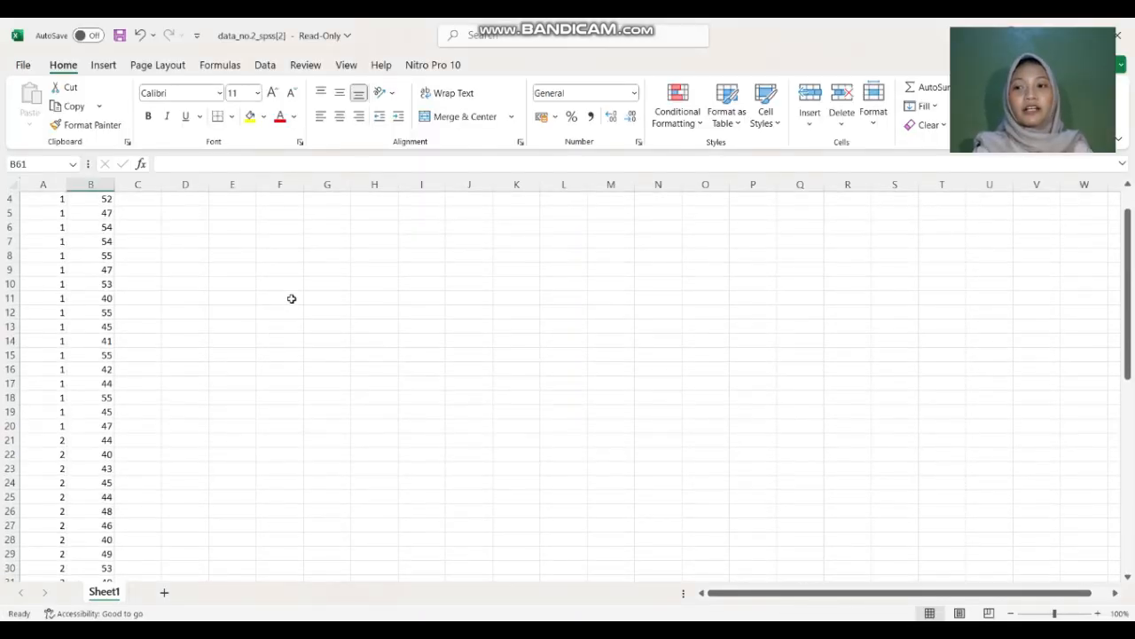
scroll(287, 291, "up", 1)
scroll(115, 254, "down", 1)
scroll(165, 271, "up", 1)
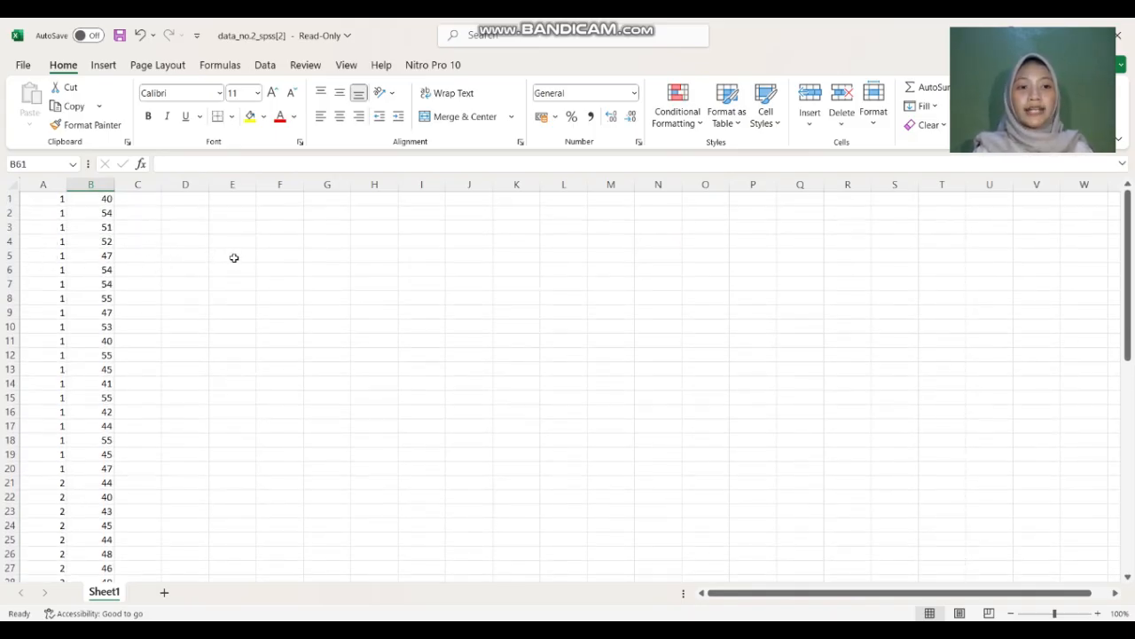
scroll(258, 303, "down", 3)
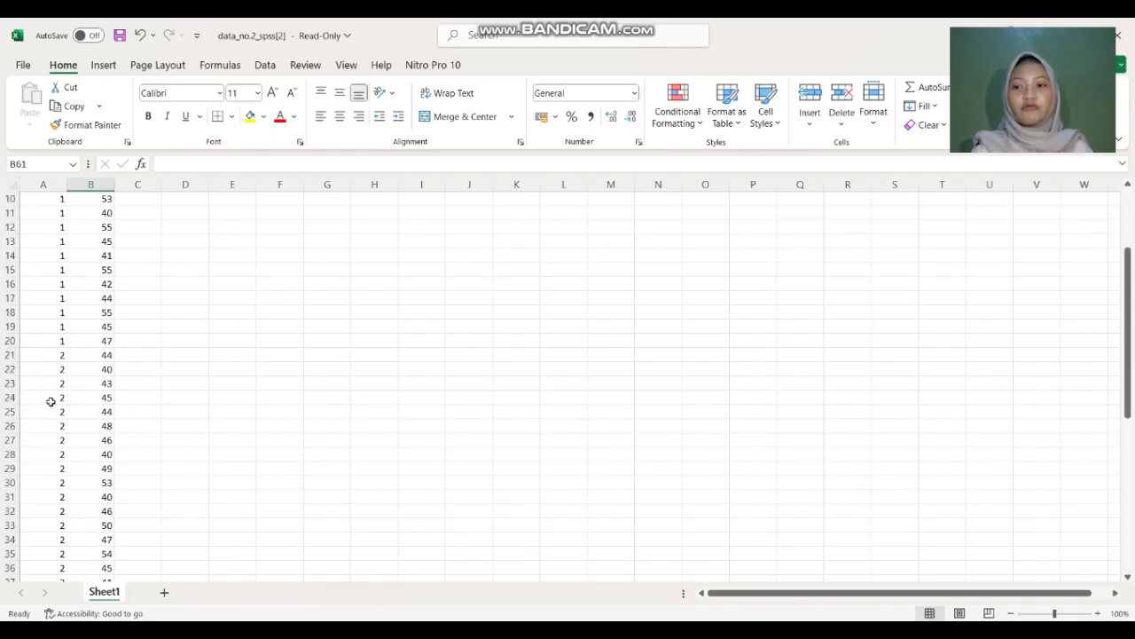
scroll(59, 355, "down", 2)
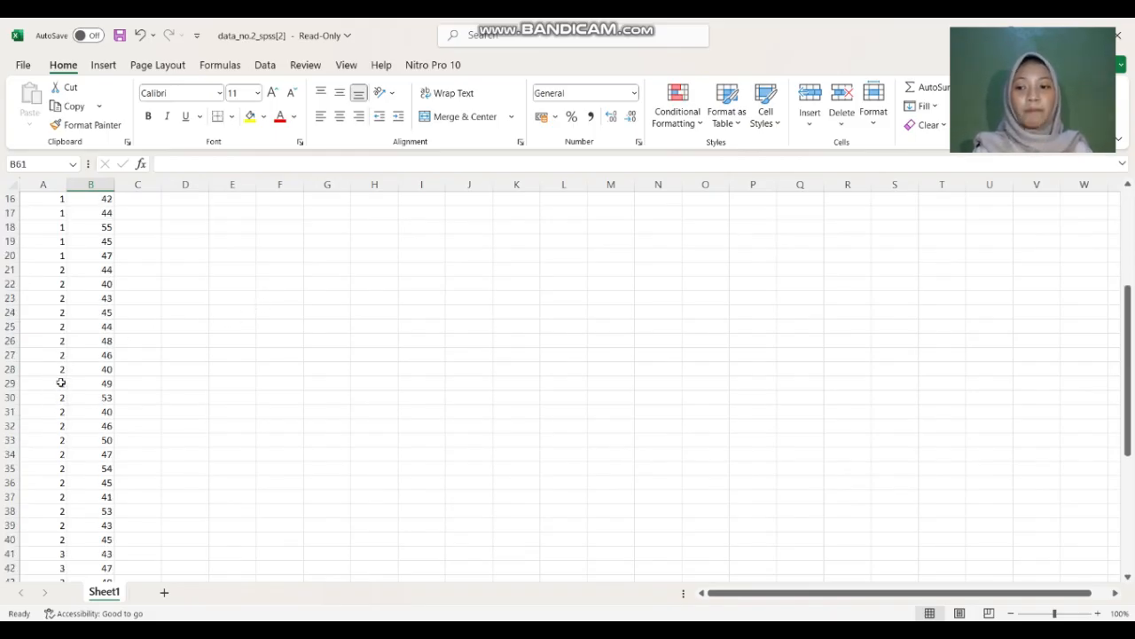
scroll(247, 410, "down", 3)
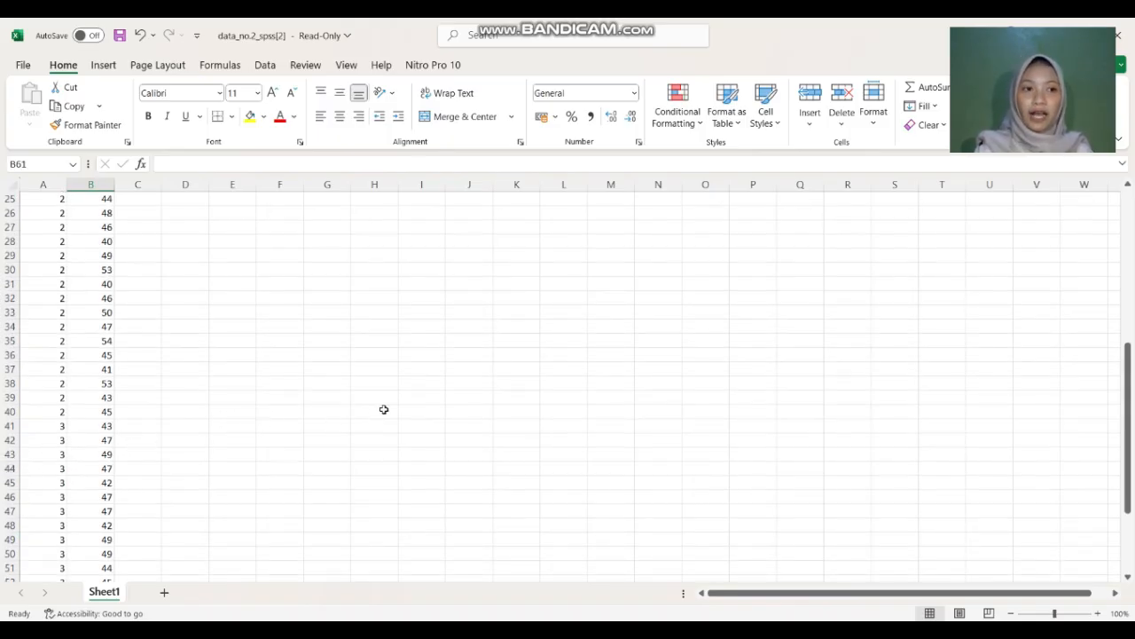
scroll(405, 418, "up", 8)
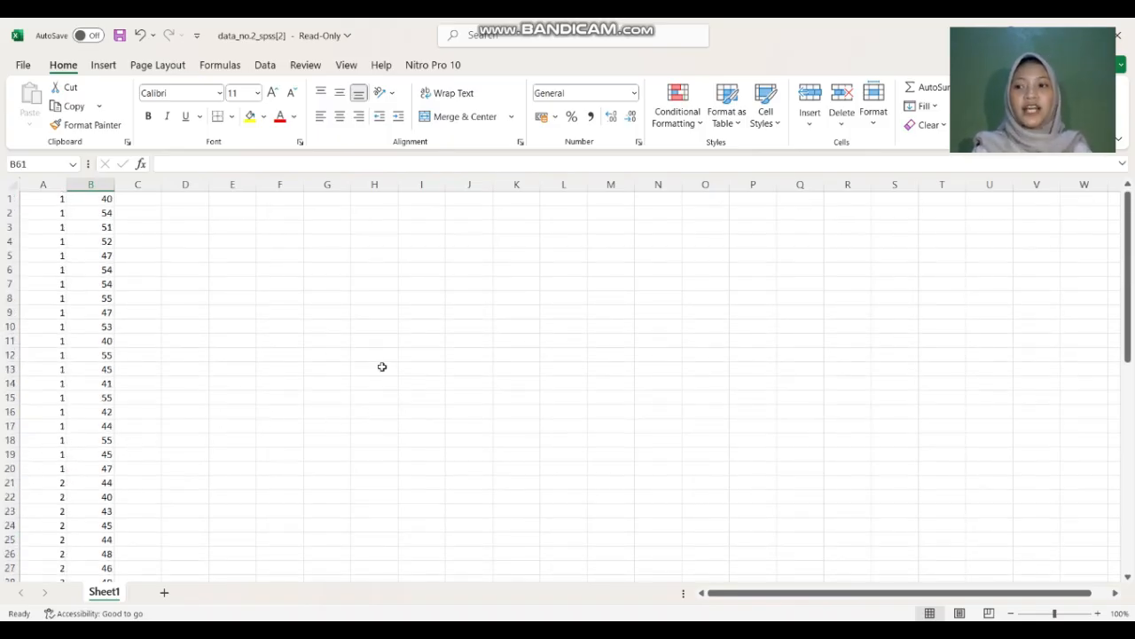
Copy the data in cells A1:B60 of Sheet1.
left_click_drag(43, 206, 96, 527)
left_click(132, 230)
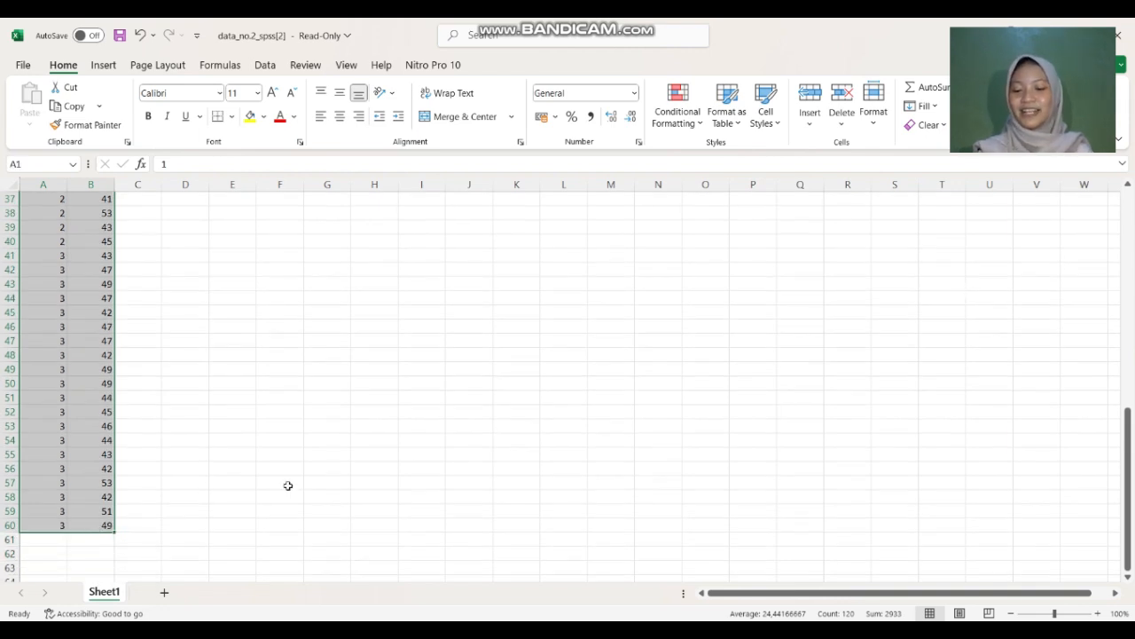
key("ctrl+c")
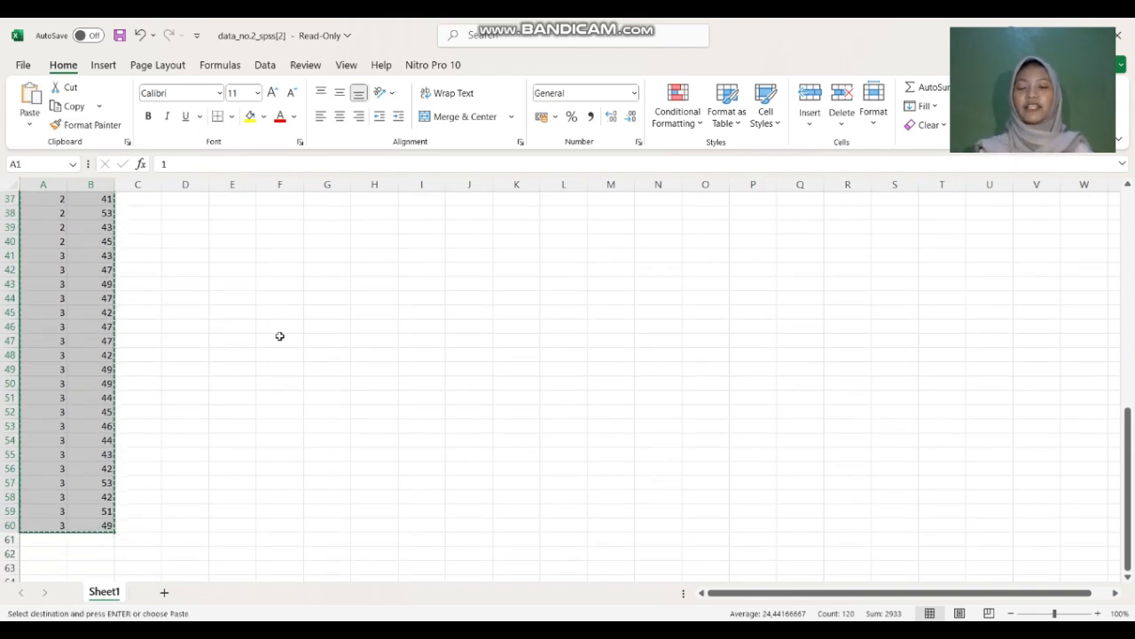
scroll(429, 380, "up", 11)
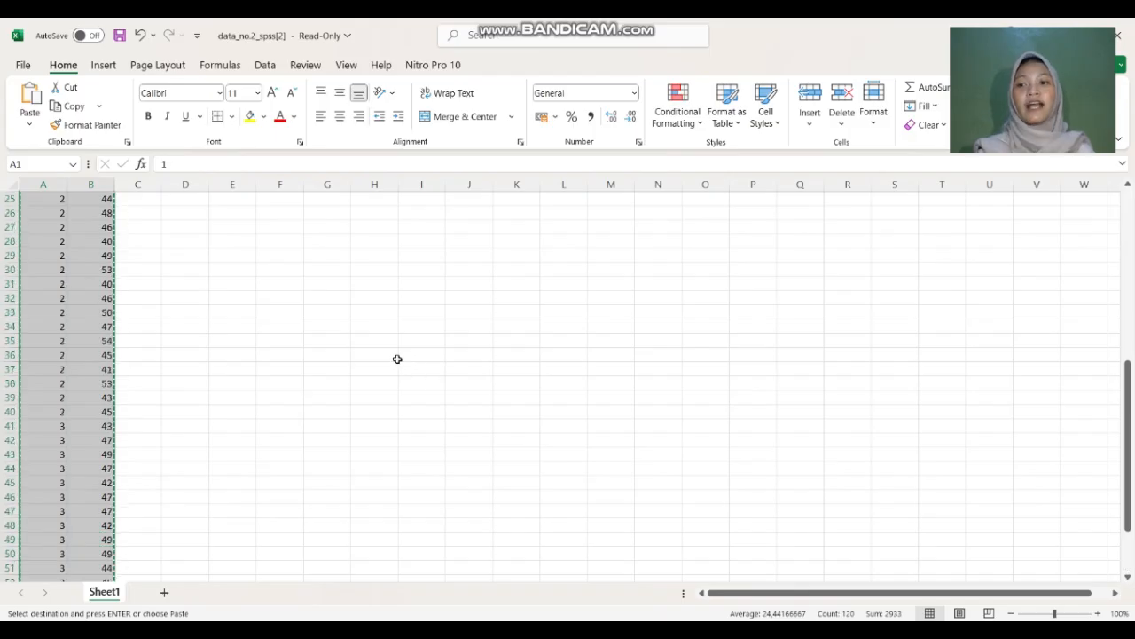
scroll(692, 452, "up", 1)
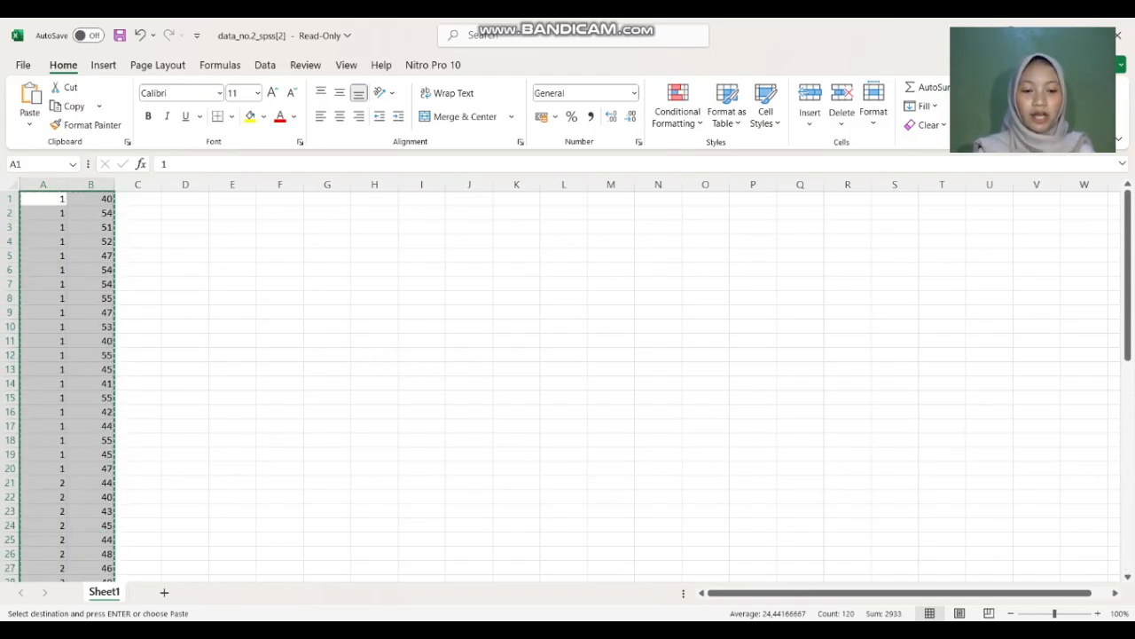
Switch to the SPSS Data Editor and define two variables named pupuk and tinggi.
left_click(801, 571)
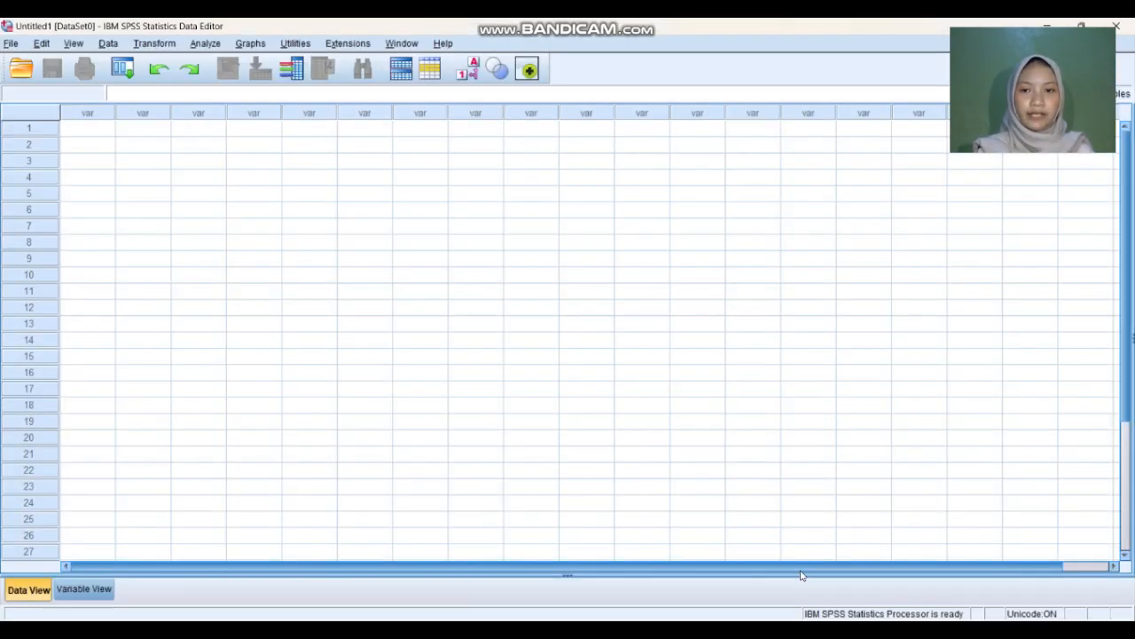
left_click(84, 590)
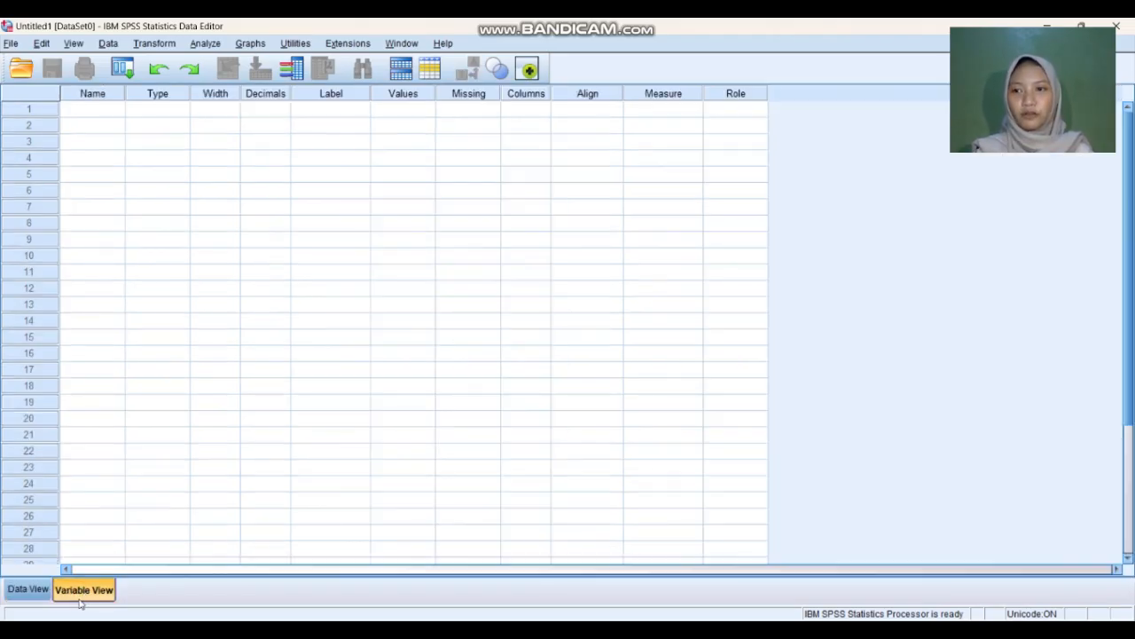
left_click(97, 110)
type("pupuk")
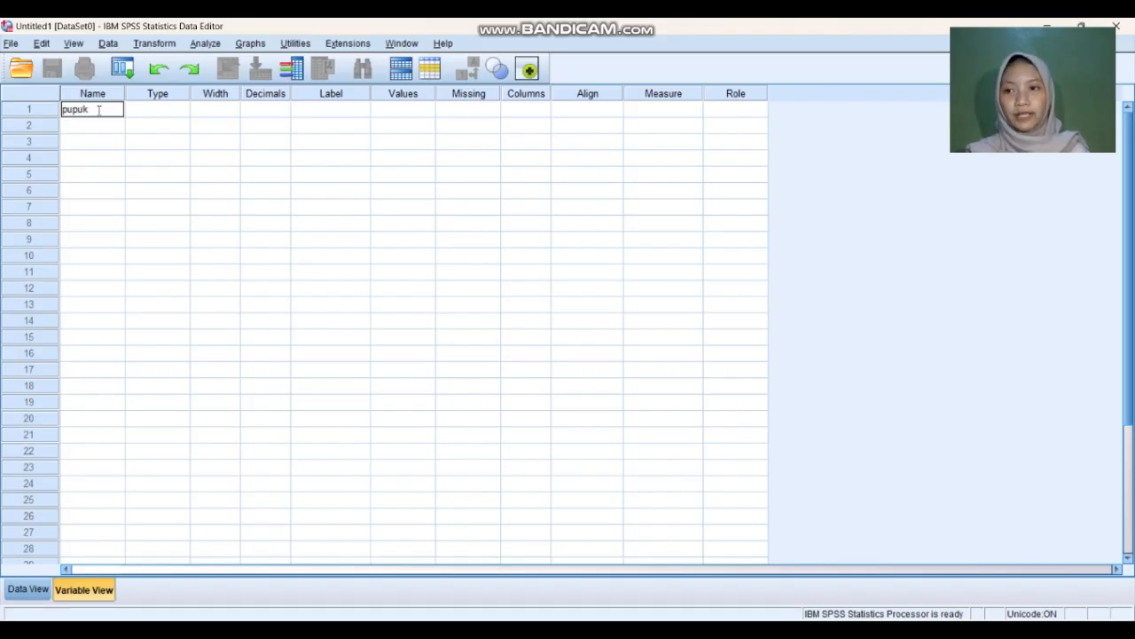
key("Return")
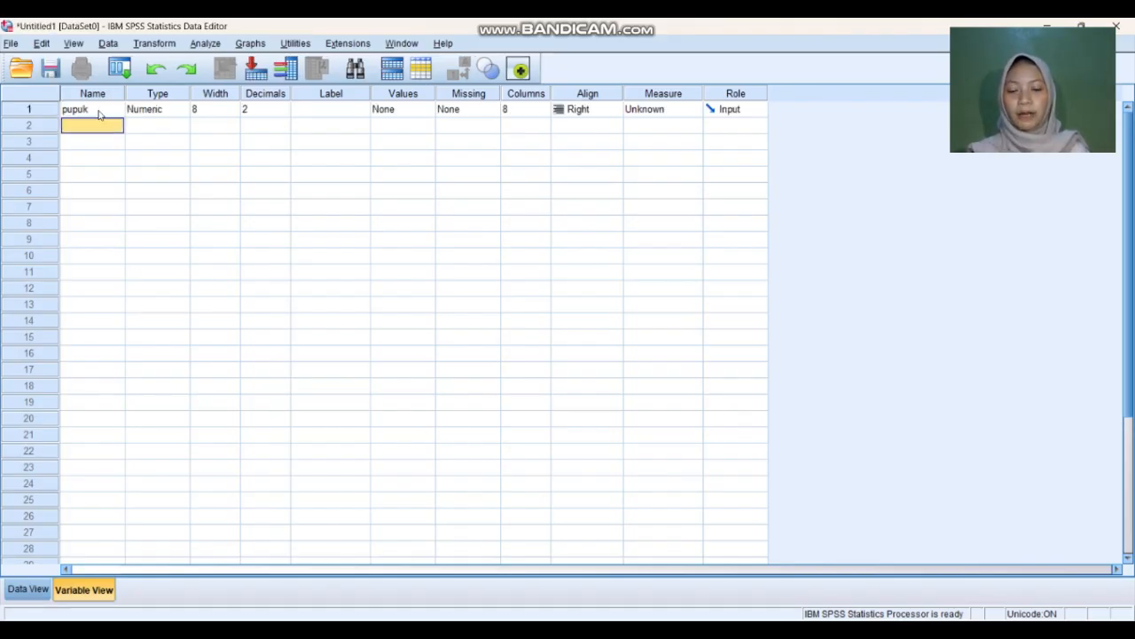
type("tinggi")
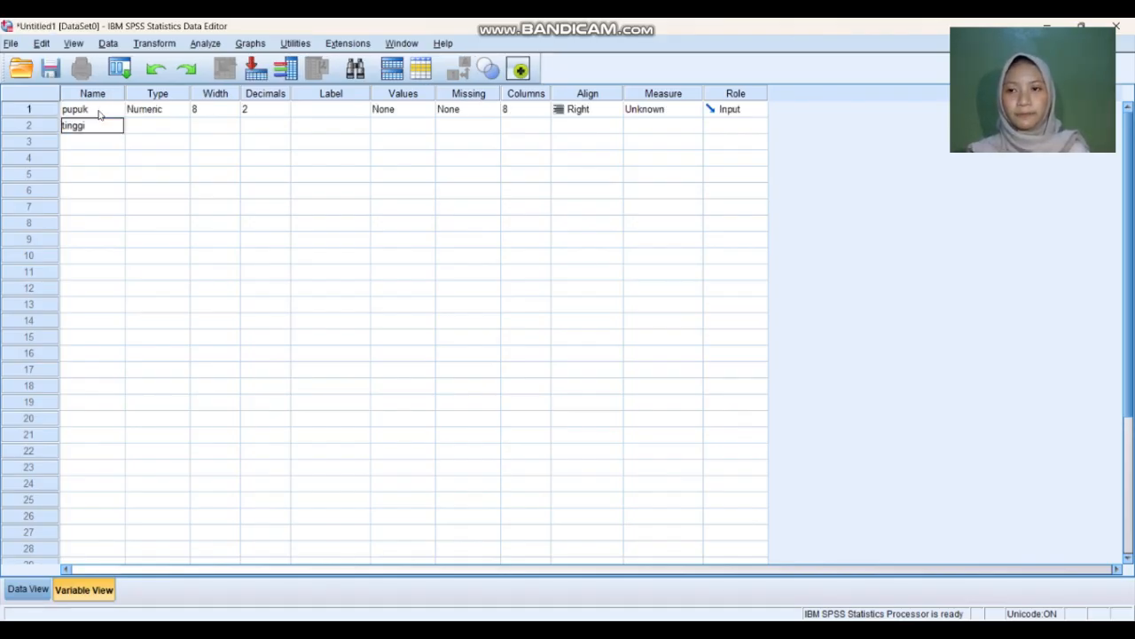
key("Return")
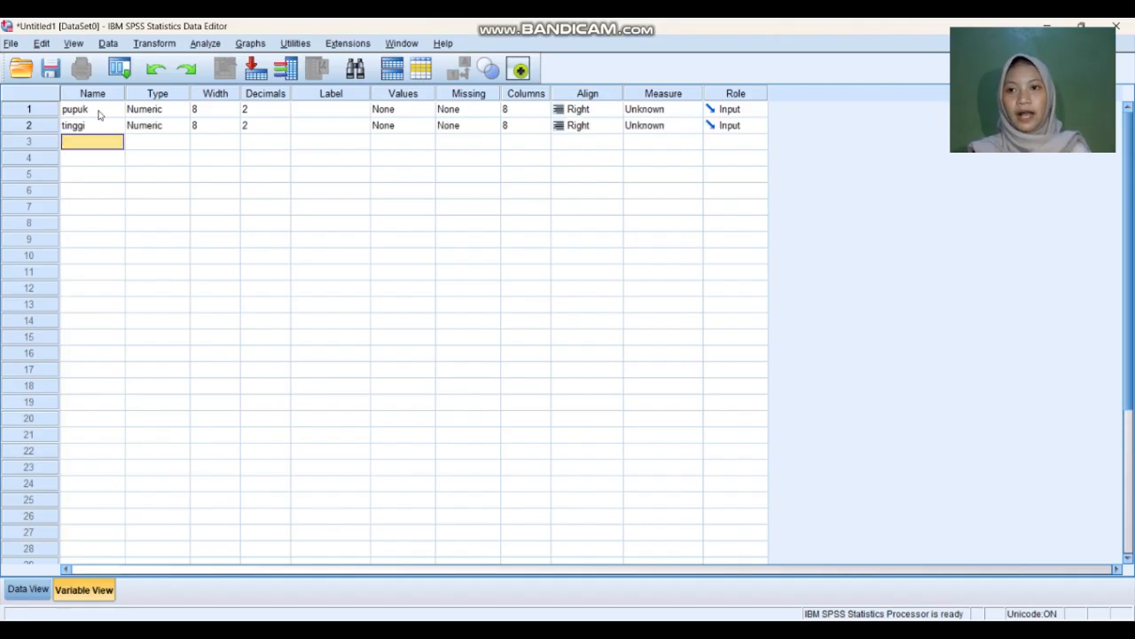
Set the decimals to 0 for the pupuk variable and to 1 for tinggi.
left_click(251, 110)
left_click(284, 114)
left_click(284, 114)
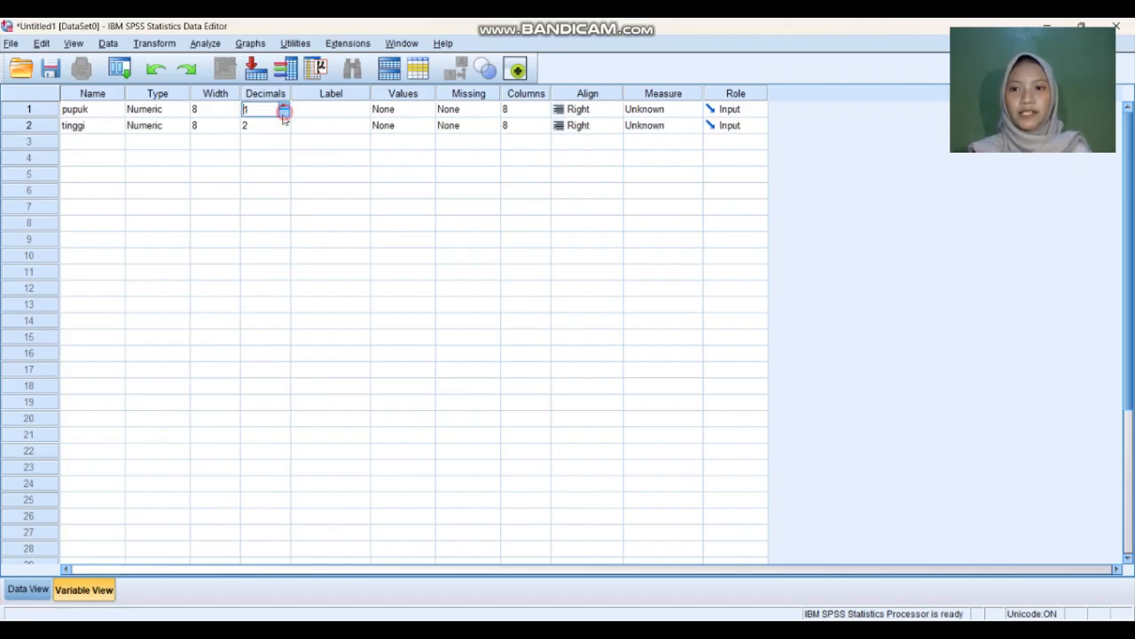
left_click(281, 137)
left_click(285, 125)
left_click(284, 129)
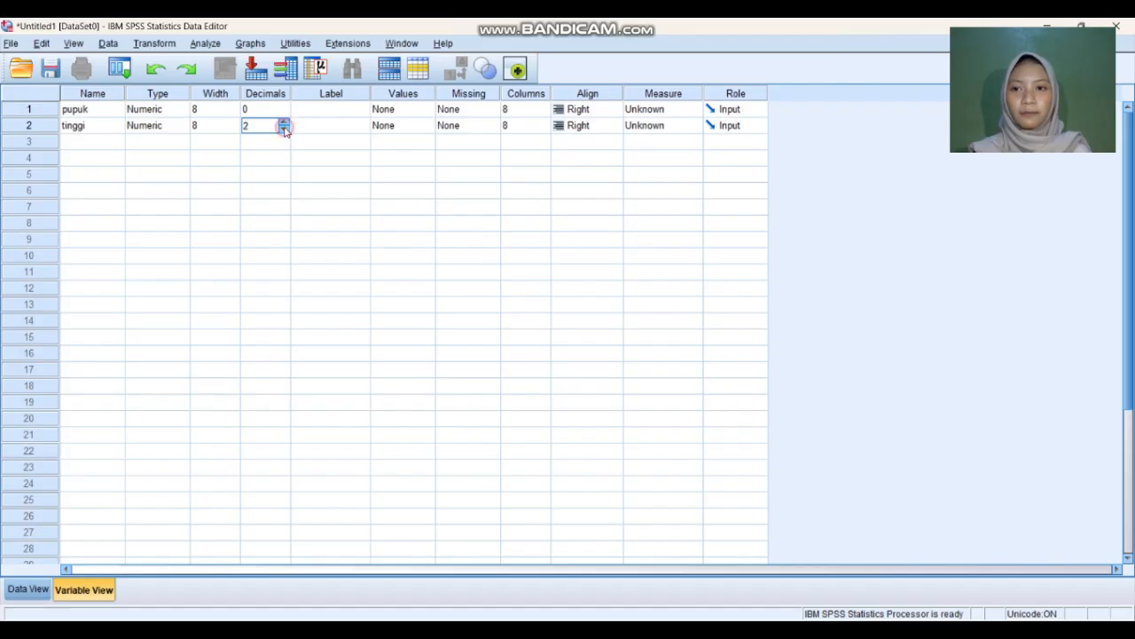
left_click(284, 130)
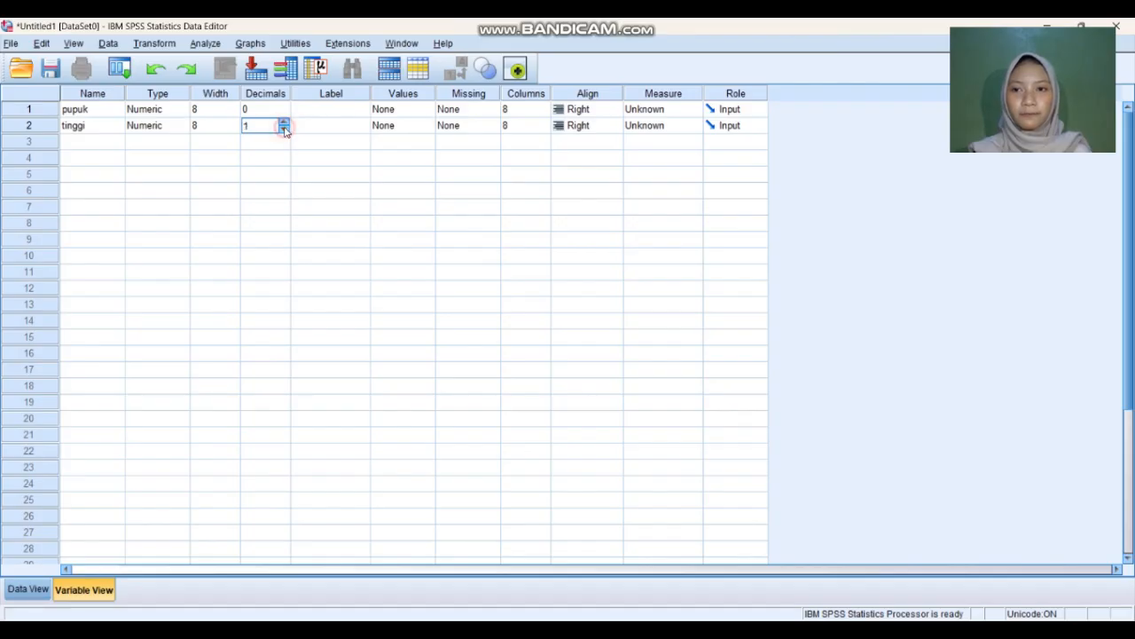
Label the pupuk variable "jenis pupuk" and the tinggi variable "tanaman tomat".
left_click(347, 111)
left_click(344, 111)
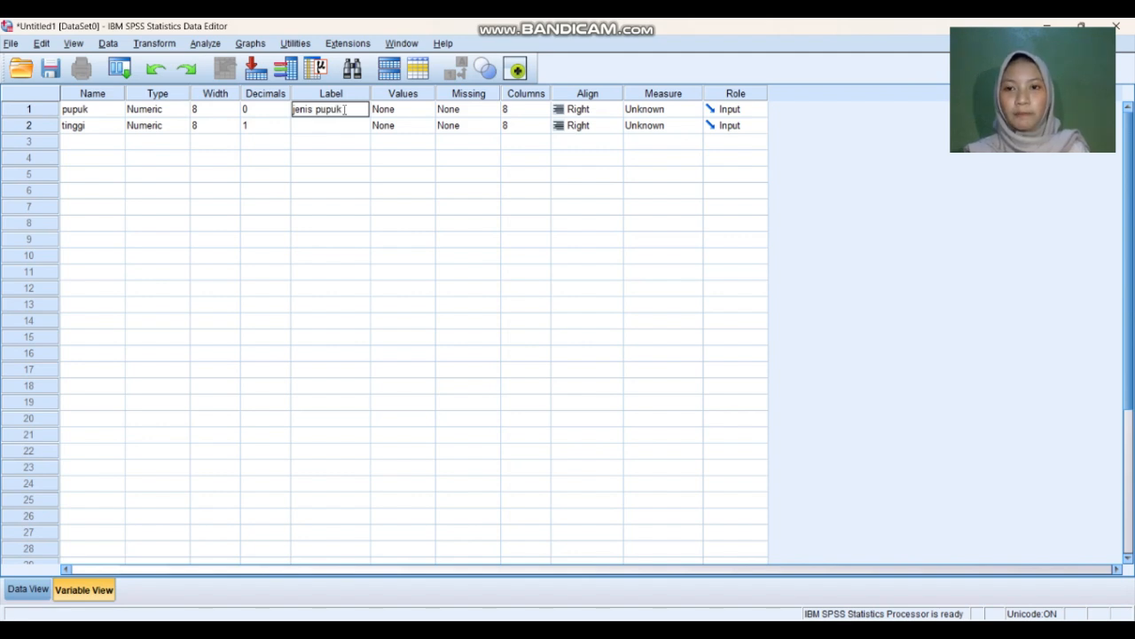
left_click(339, 129)
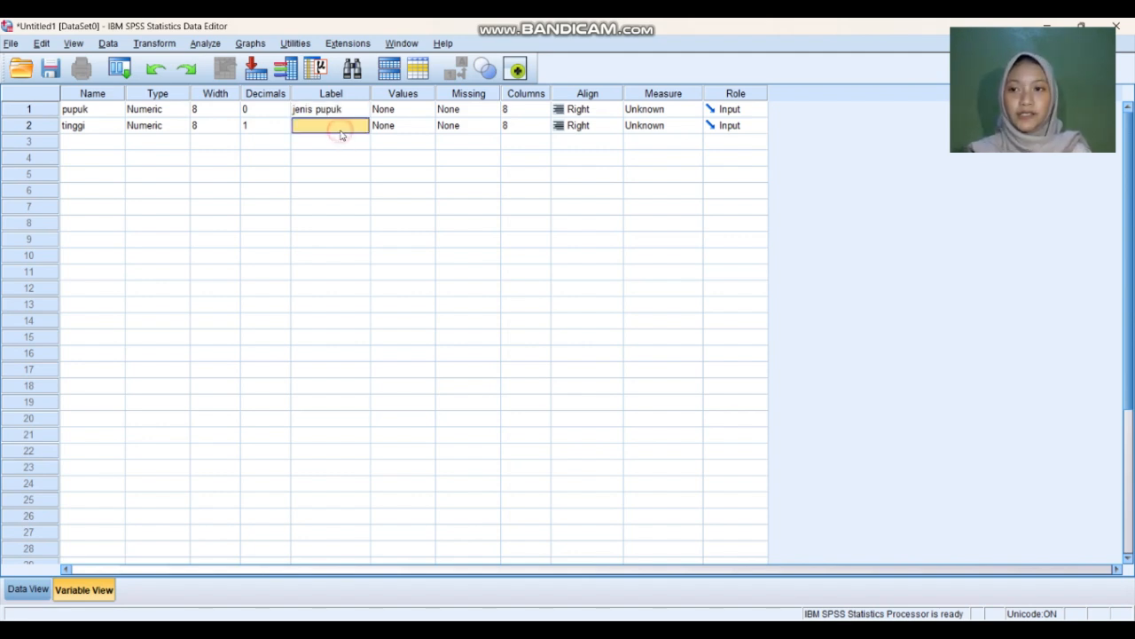
type("tanaman tomat")
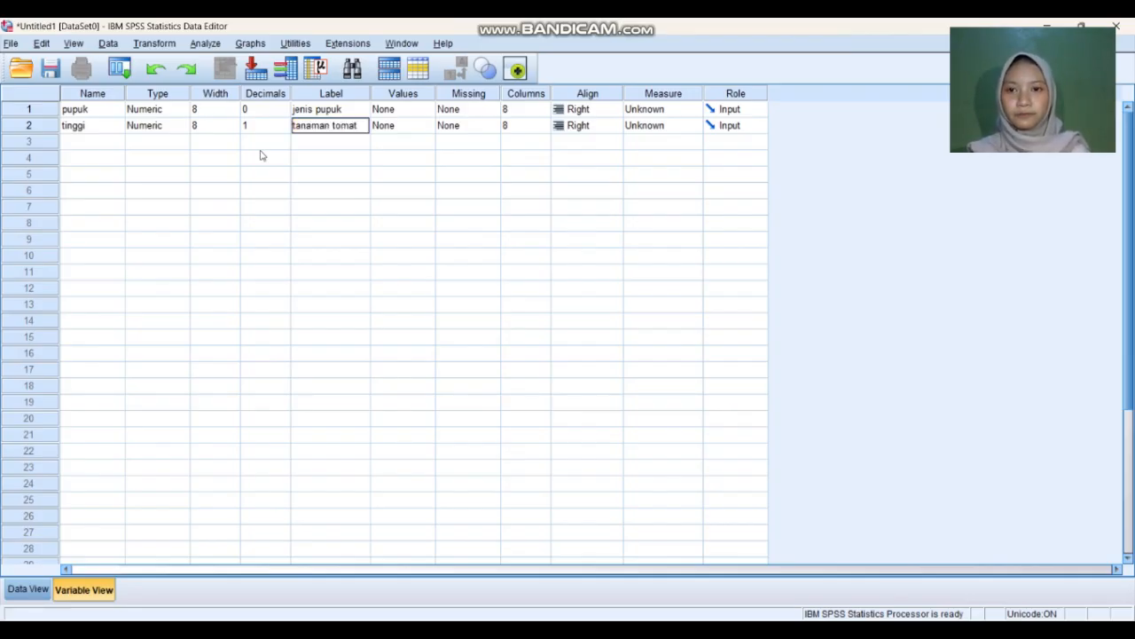
key("Return")
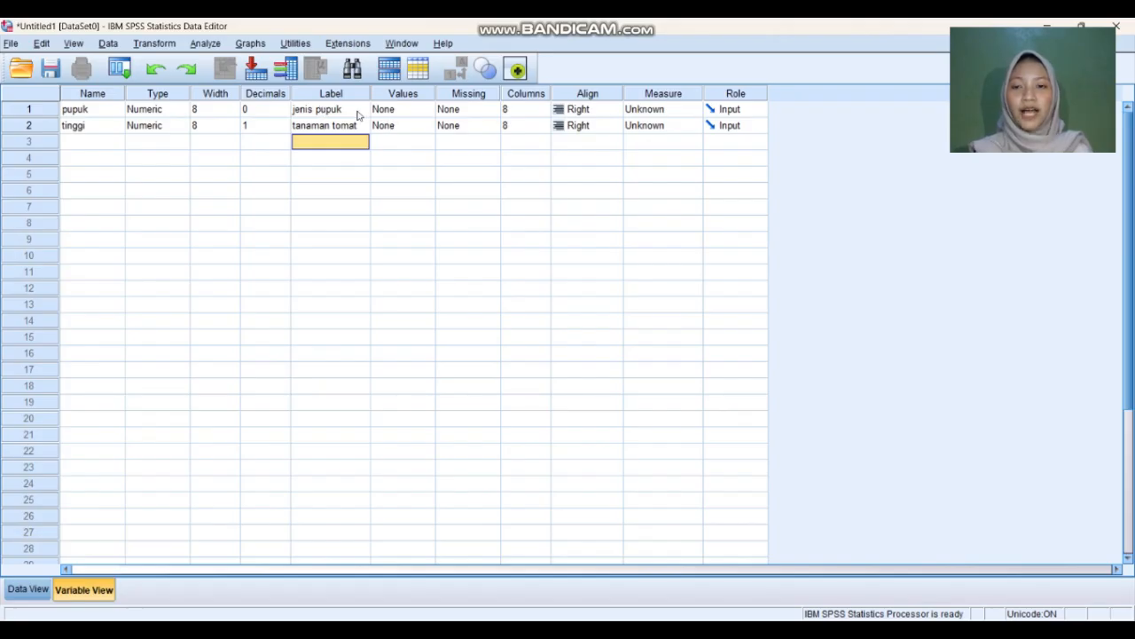
Open the value labels of the pupuk variable and add the label "pupuk kandang" for value 1.
left_click(409, 114)
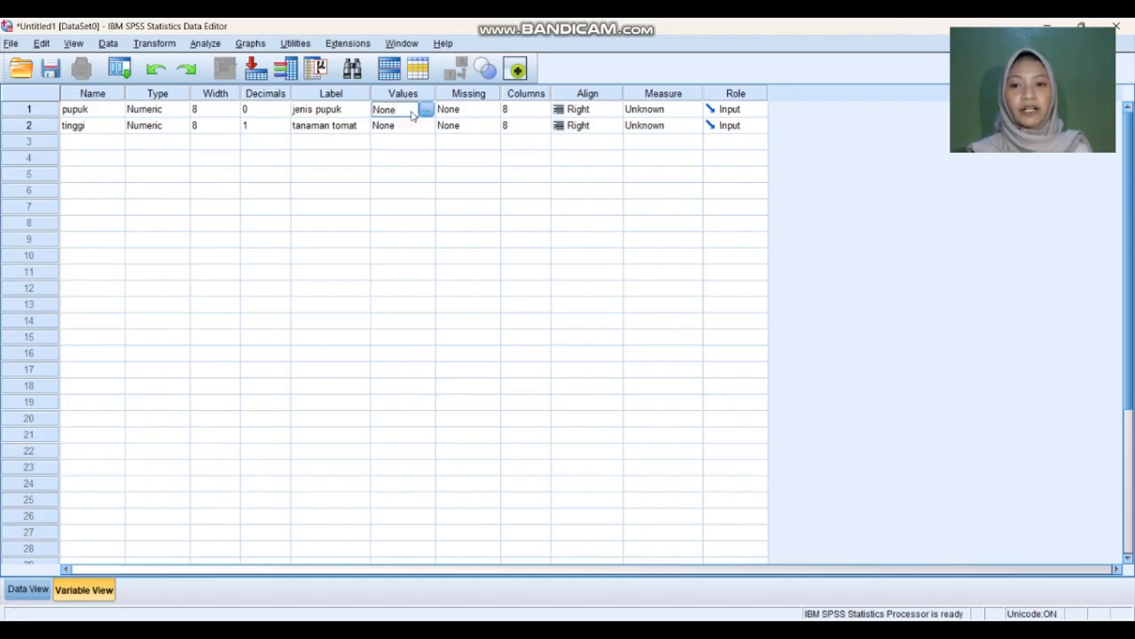
left_click(427, 113)
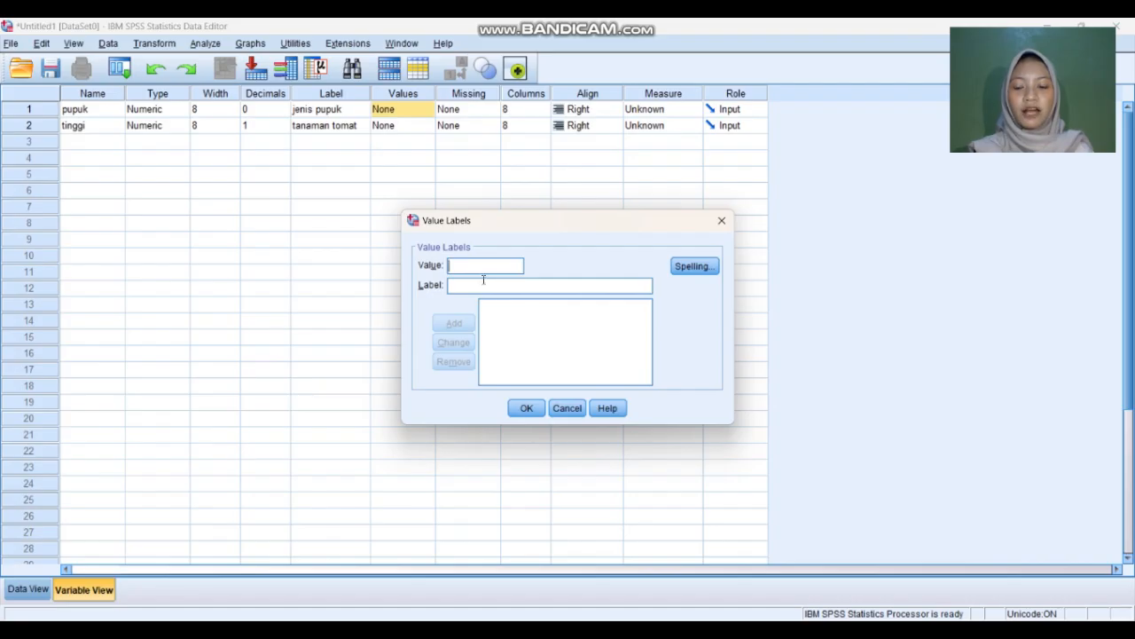
type("1")
left_click(486, 284)
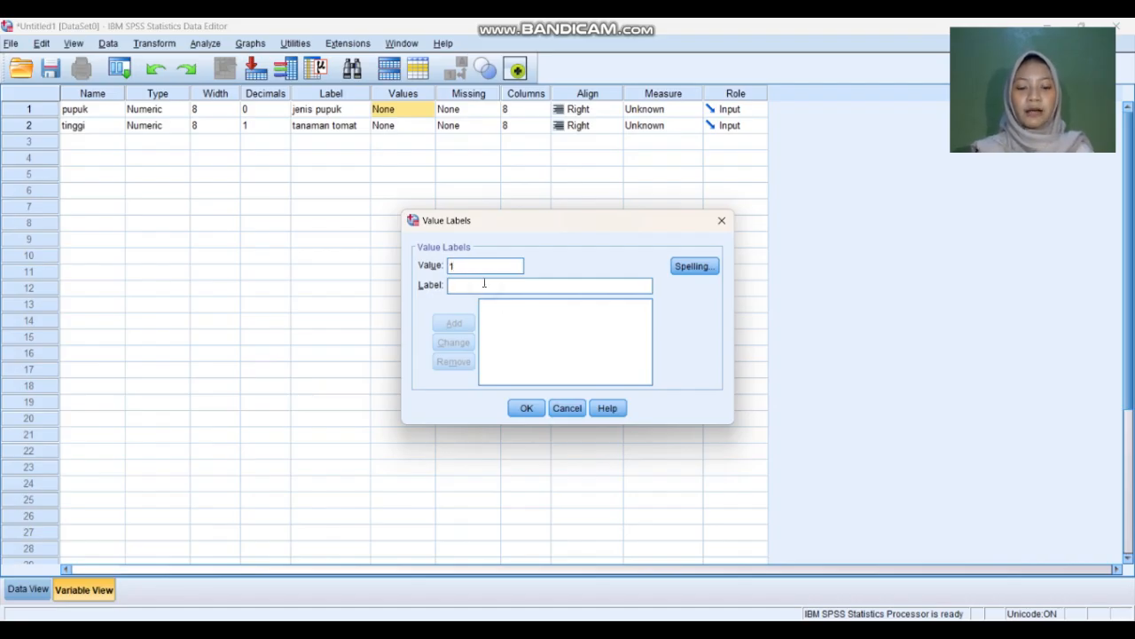
type("pupuk ka")
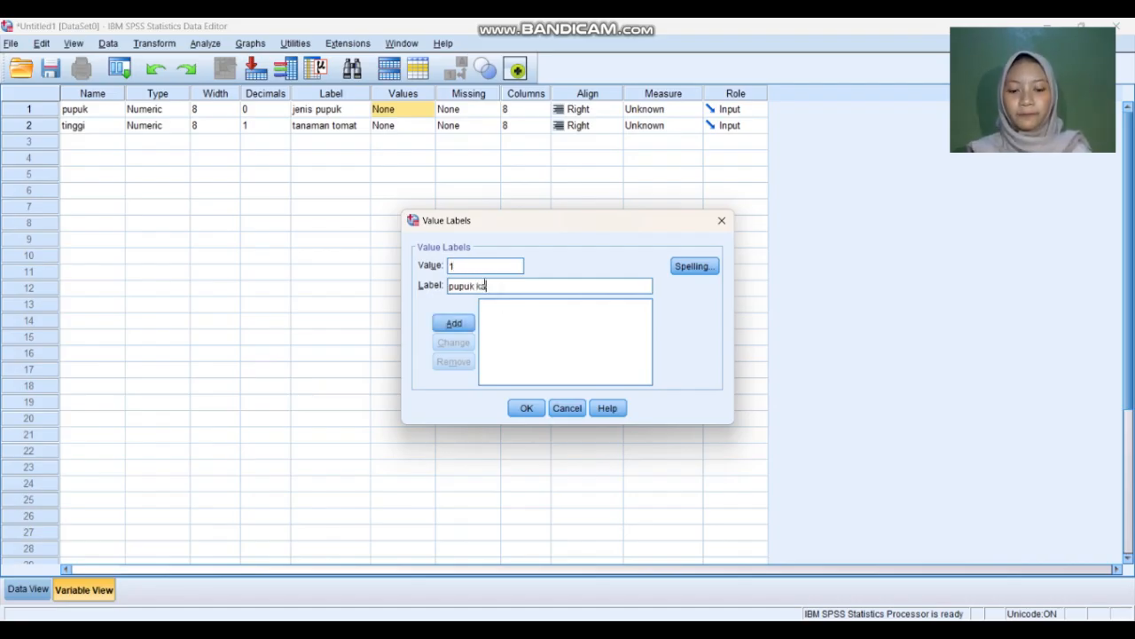
type("ndang")
left_click(445, 325)
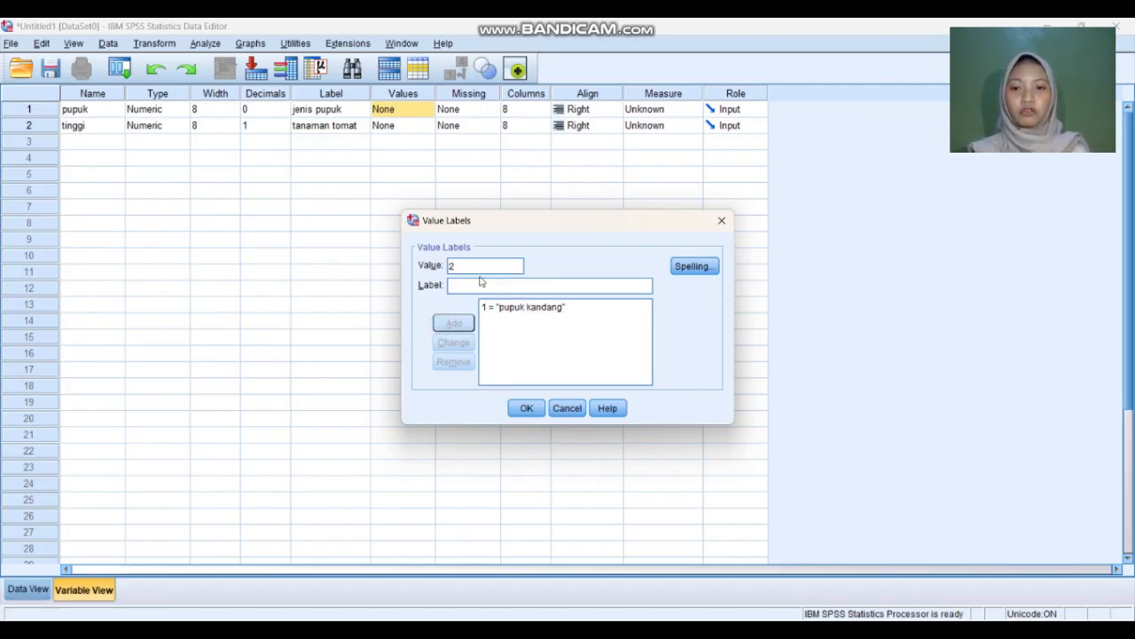
Add the value labels 2 = "pupuk kompos" and 3 = "pupuk kascing" and apply them to the pupuk variable.
left_click(488, 285)
type("pupuk kompos")
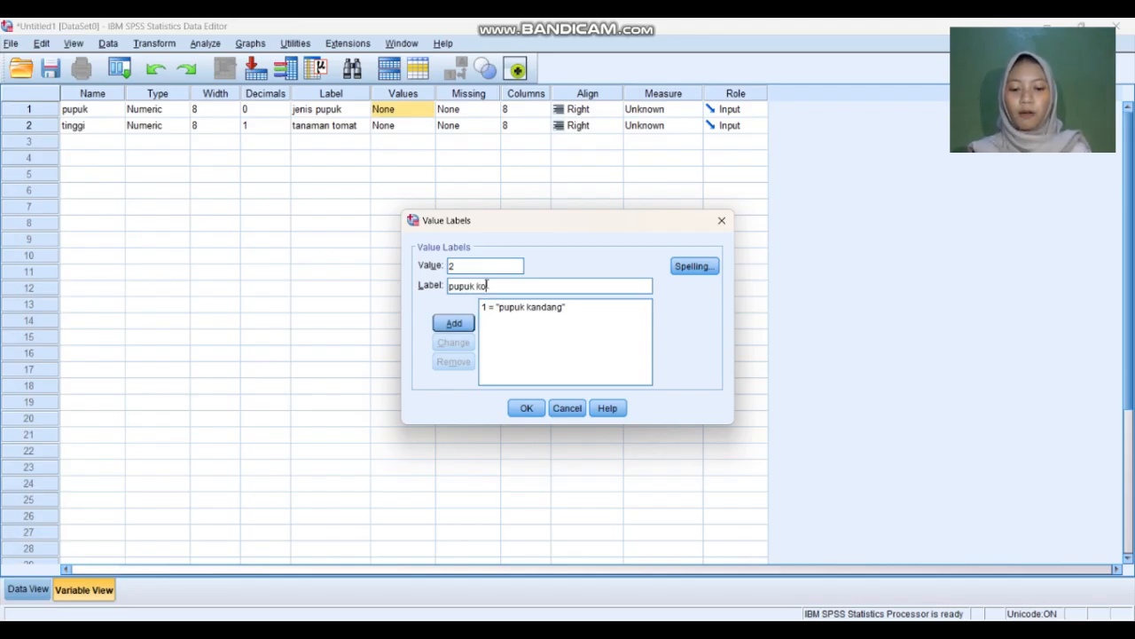
left_click(454, 323)
type("3")
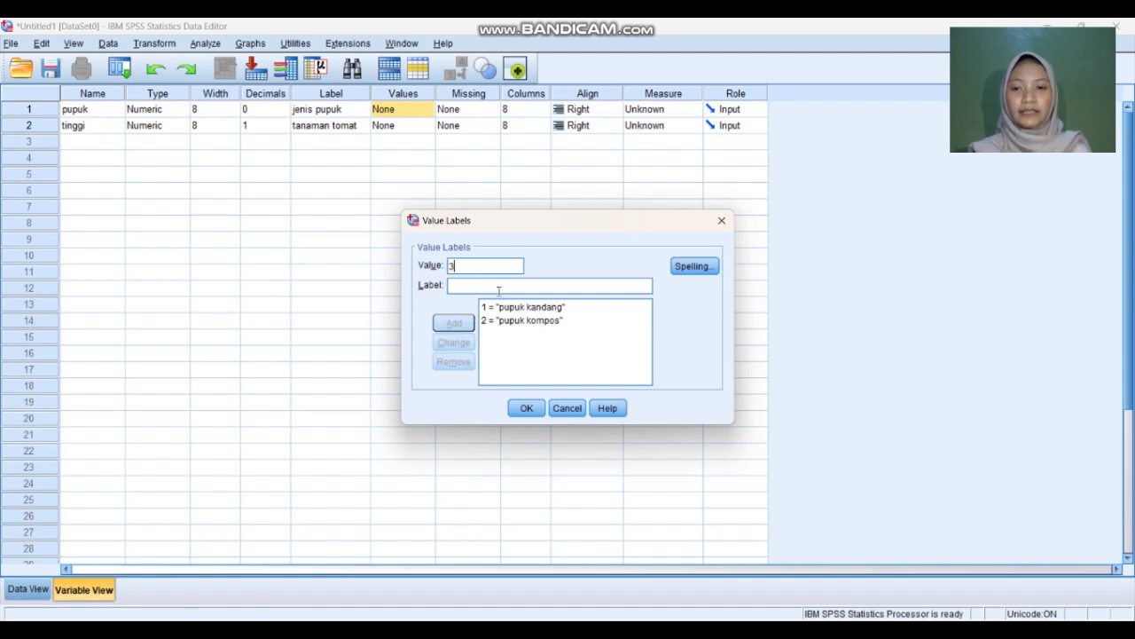
left_click(499, 289)
type("pupuk kascing")
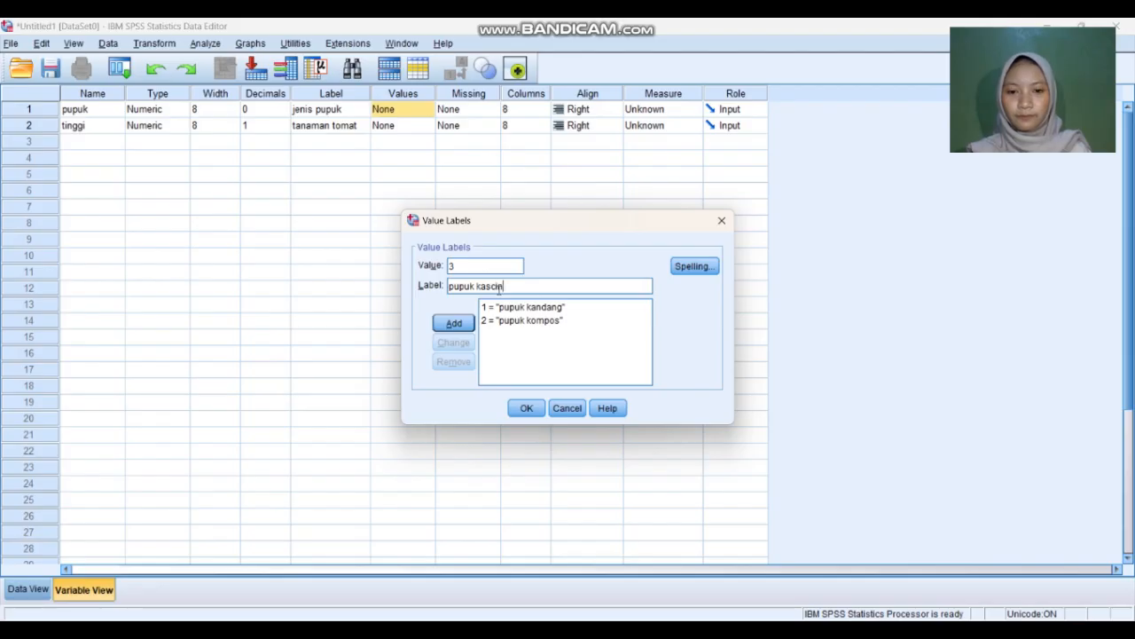
left_click(458, 322)
left_click(527, 408)
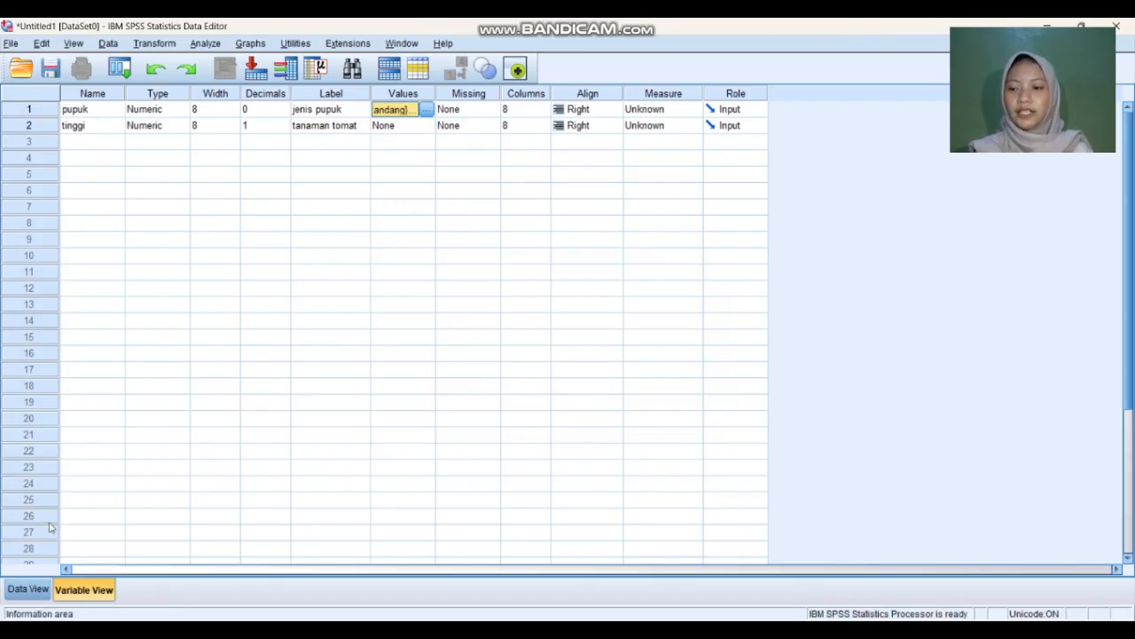
Paste the copied fertiliser codes and plant heights into the data grid, starting at row 1 of the pupuk column.
left_click(25, 596)
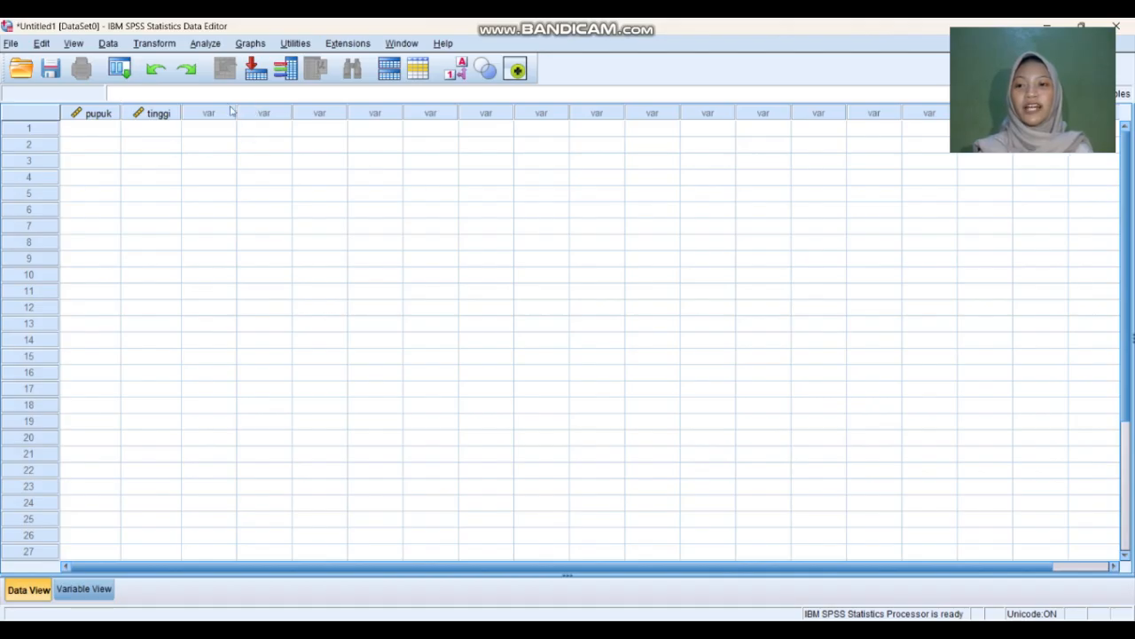
left_click(101, 131)
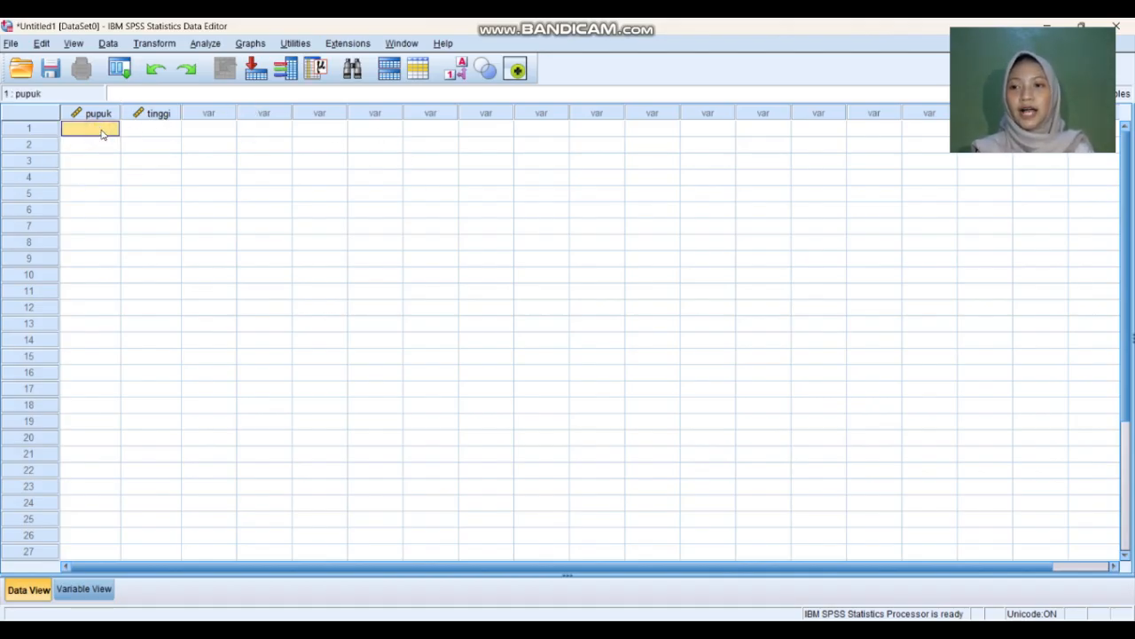
right_click(101, 131)
left_click(126, 218)
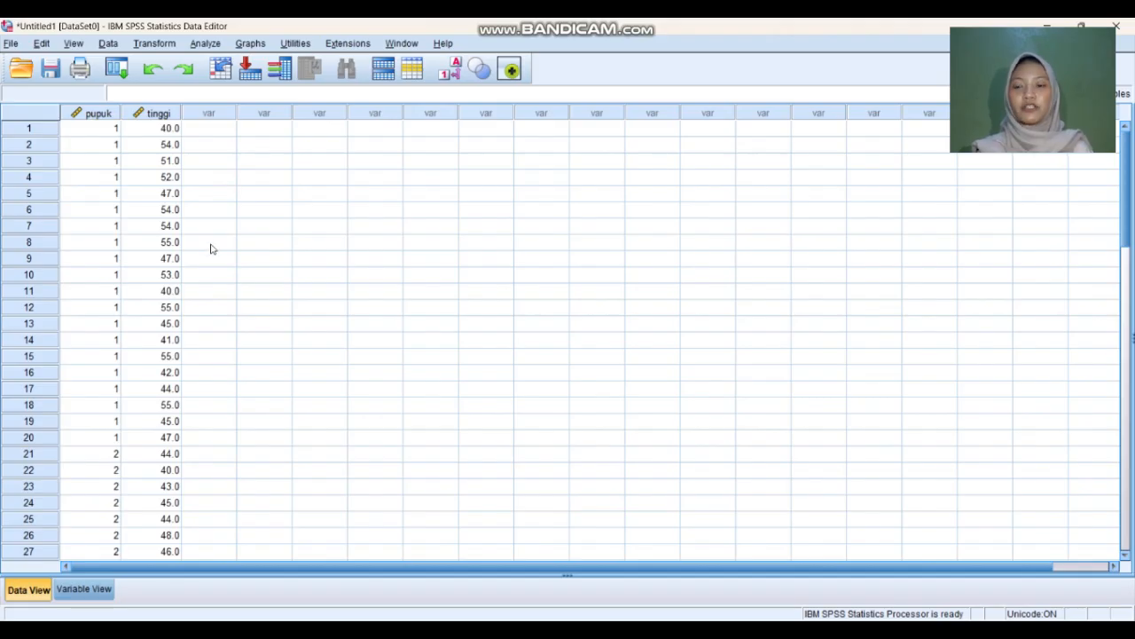
scroll(217, 266, "down", 8)
scroll(240, 275, "up", 6)
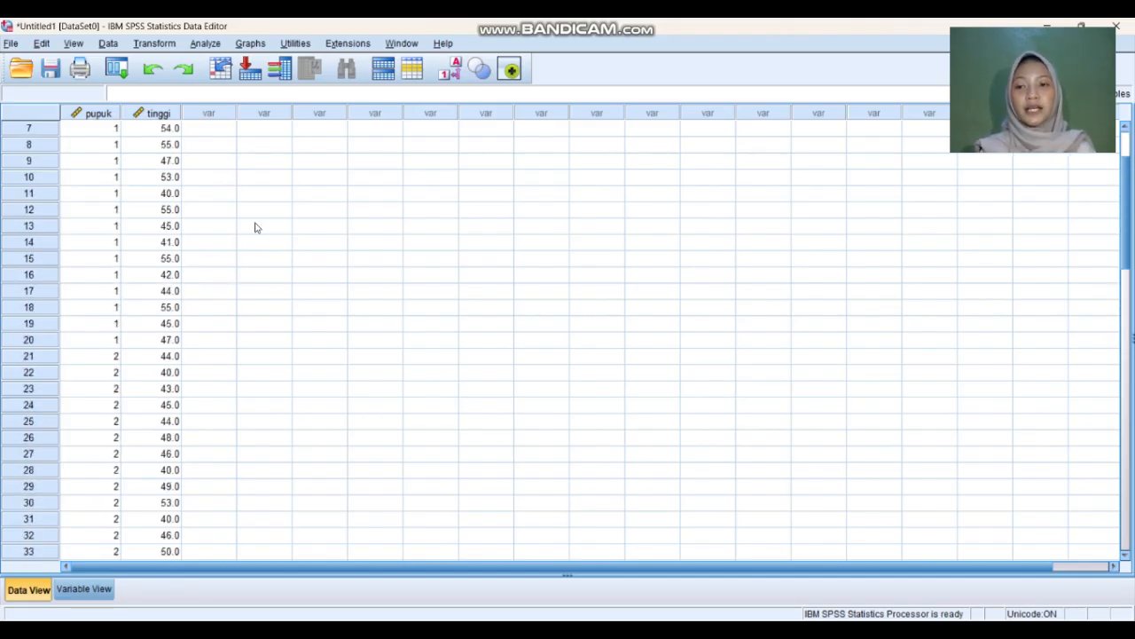
scroll(260, 223, "up", 2)
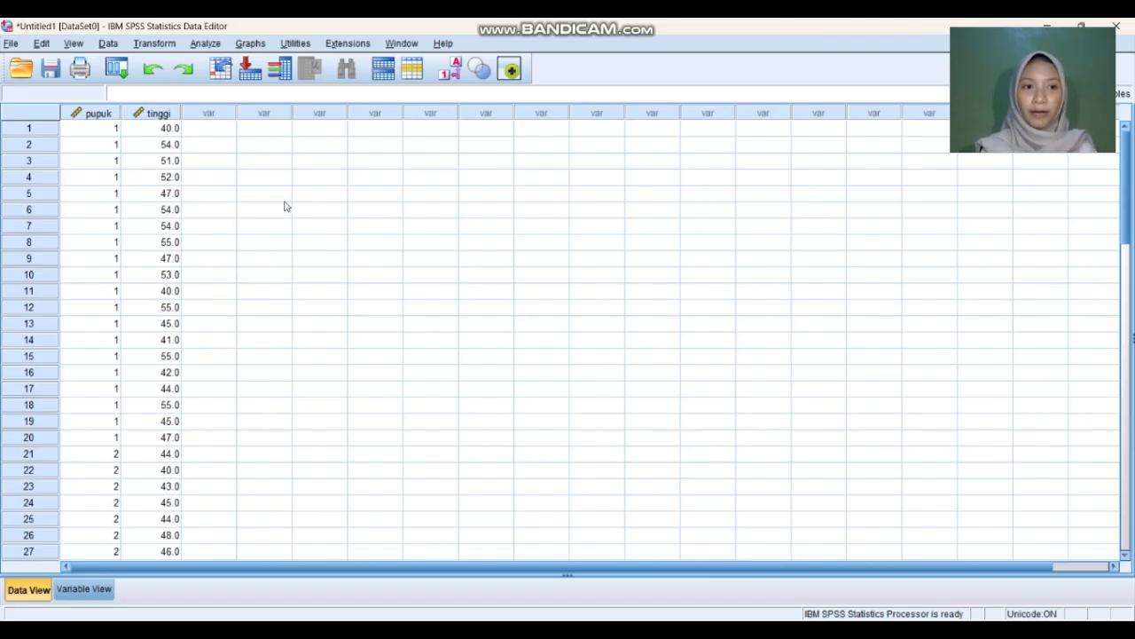
Set up an Explore analysis with jenis pupuk as the factor and tanaman tomat as the dependent variable.
left_click(213, 45)
mouse_move(235, 84)
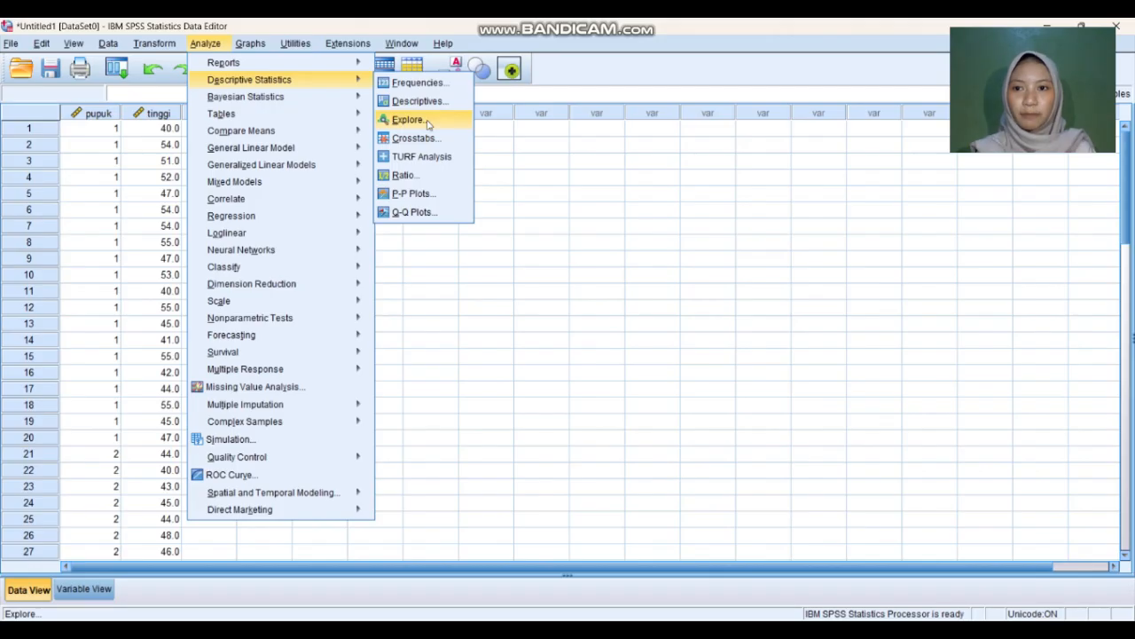
left_click(410, 119)
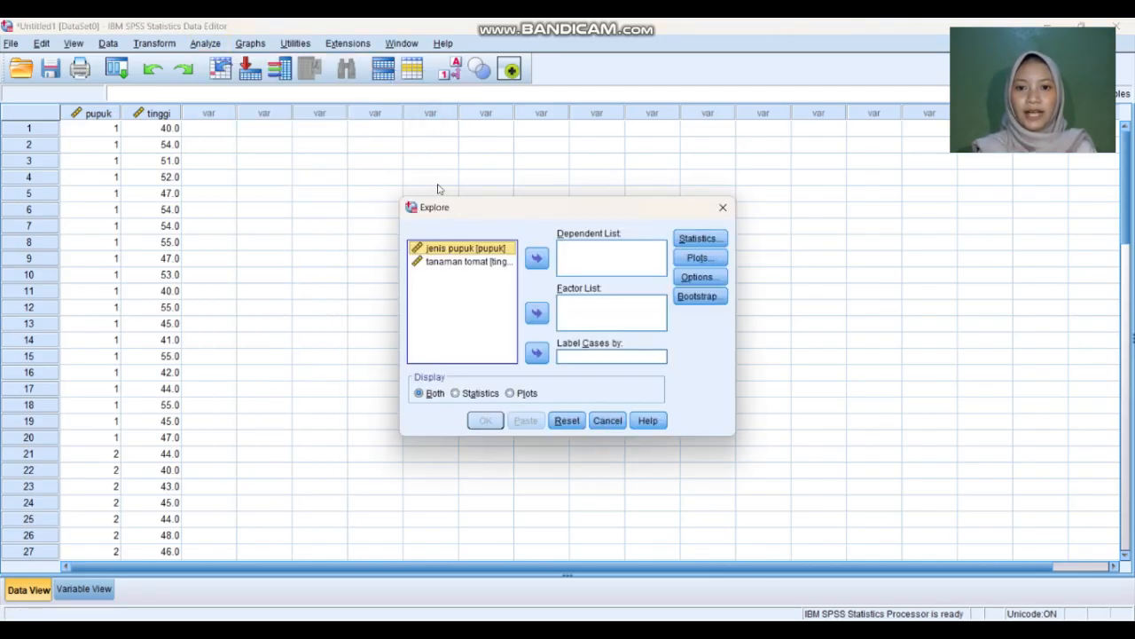
left_click(536, 313)
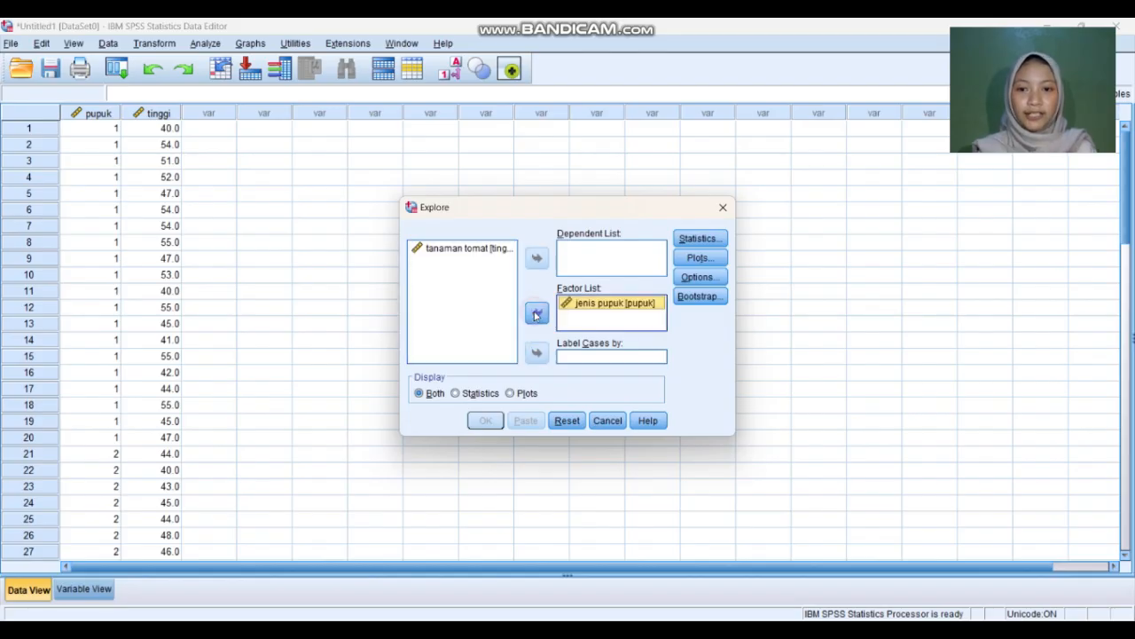
left_click(499, 251)
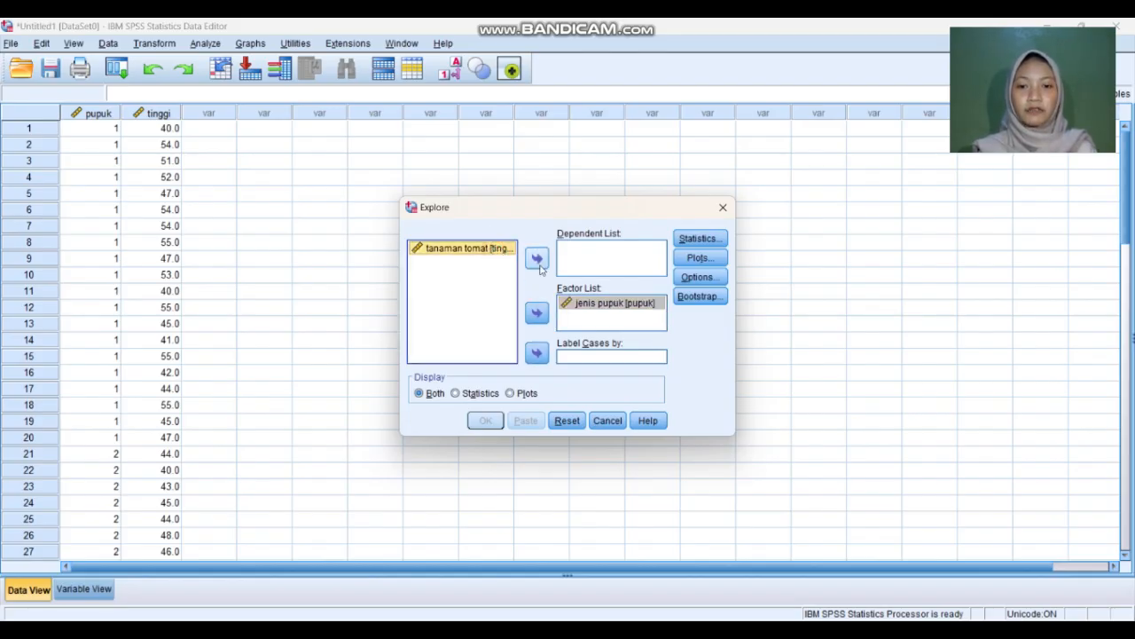
left_click(537, 259)
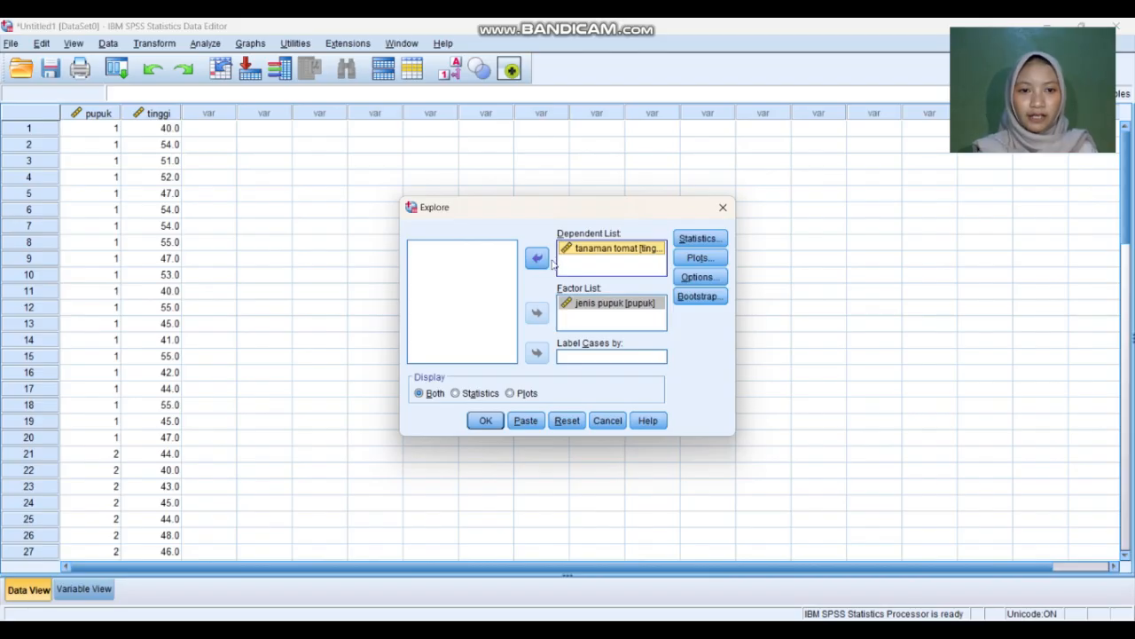
Enable normality plots with tests in the Explore plot options and run the analysis.
left_click(697, 257)
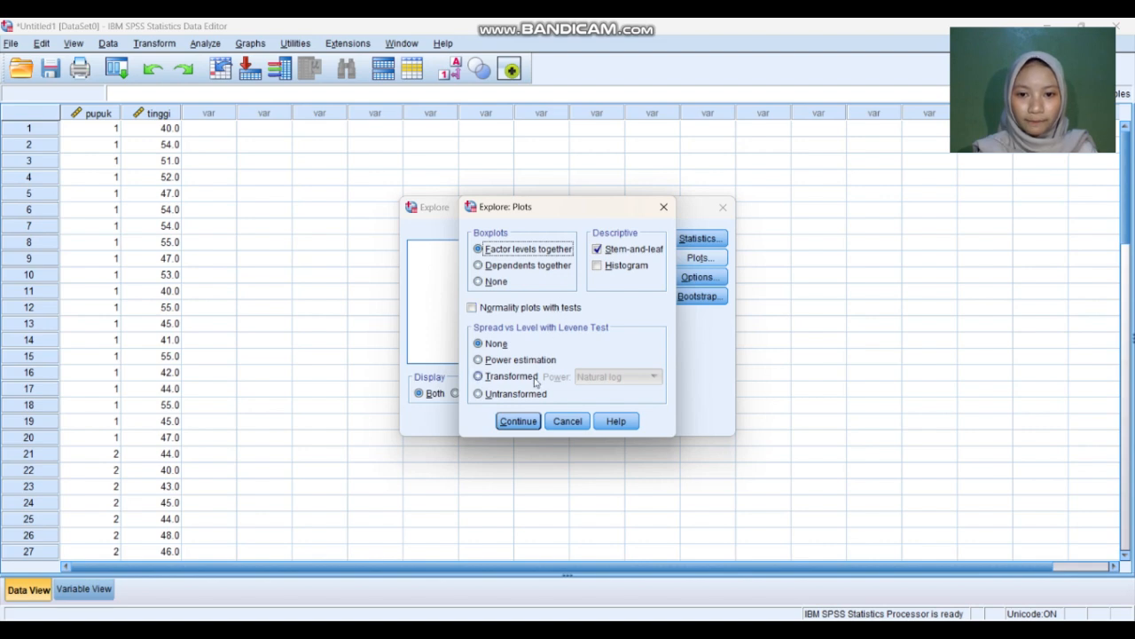
left_click(471, 308)
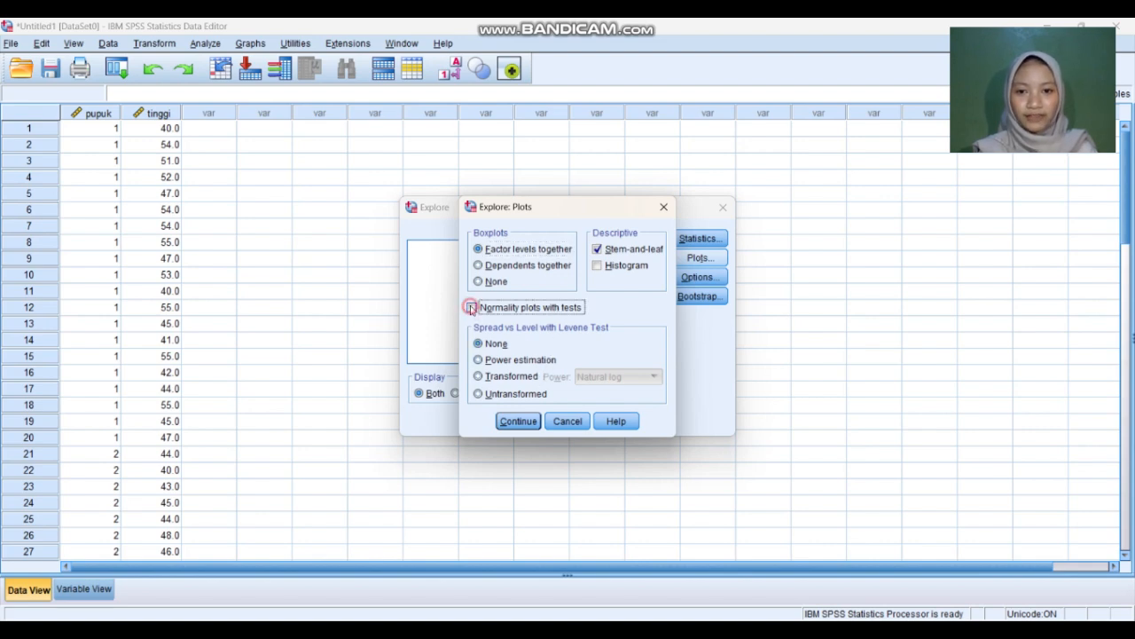
left_click(518, 421)
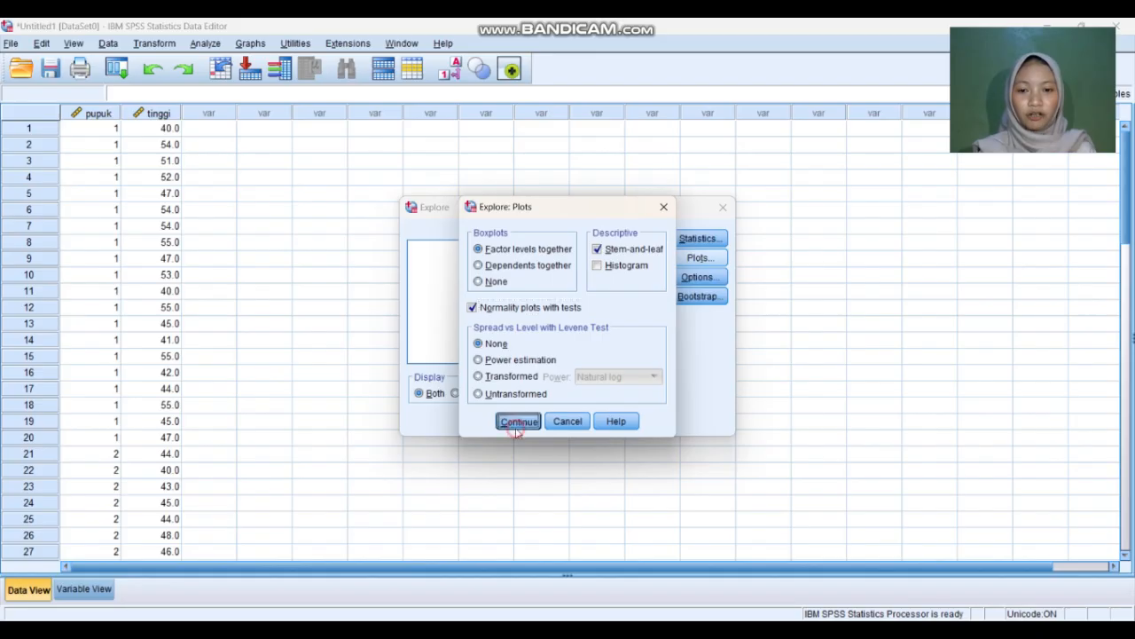
left_click(482, 427)
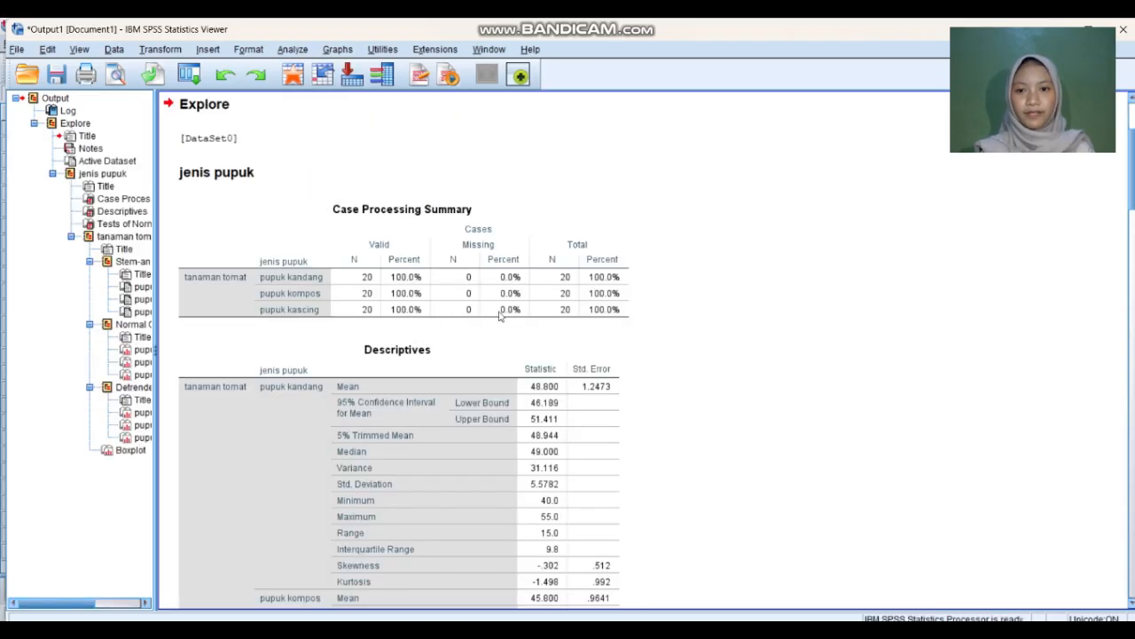
Examine the Explore output from the case processing summary and descriptives through to the Tests of Normality table.
scroll(701, 311, "down", 3)
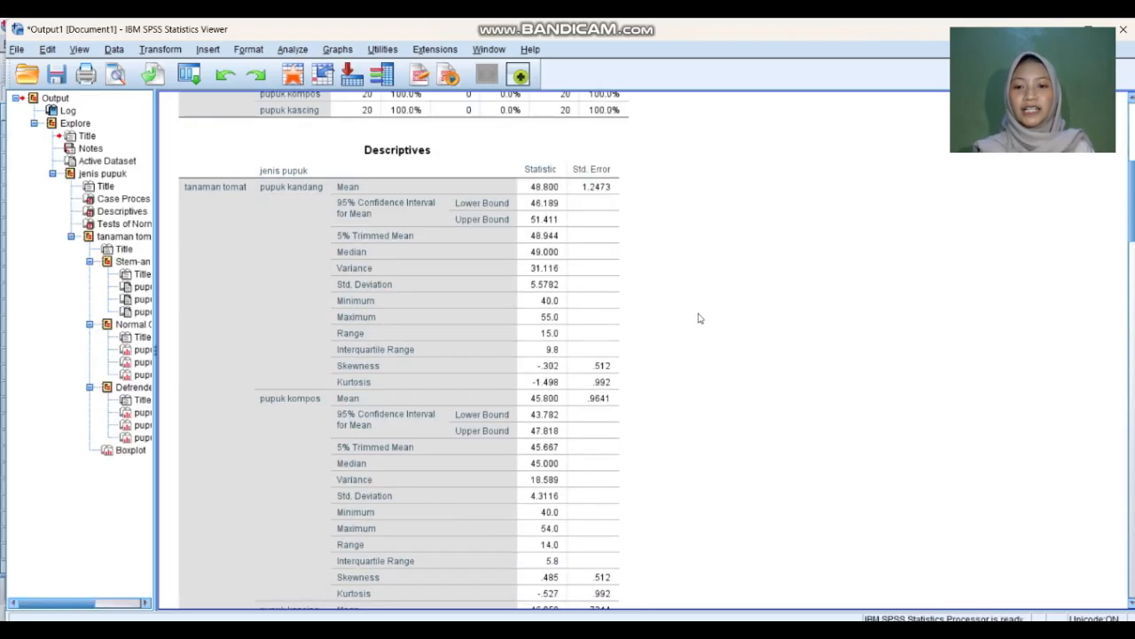
scroll(729, 293, "down", 3)
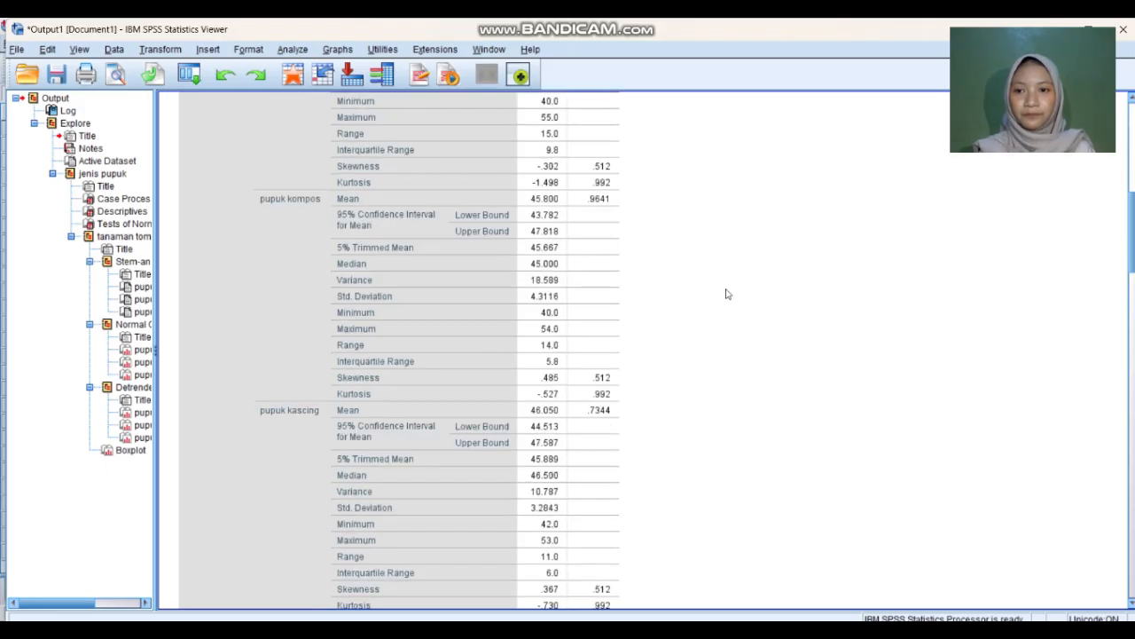
scroll(728, 293, "up", 2)
scroll(727, 291, "down", 1)
scroll(728, 290, "up", 7)
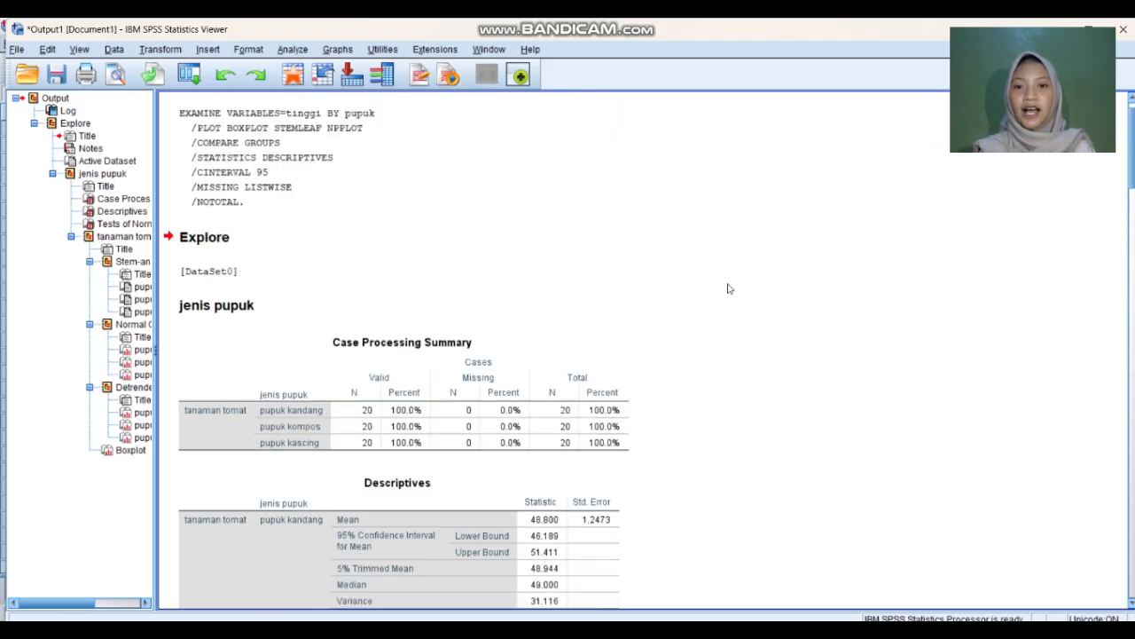
scroll(727, 293, "down", 3)
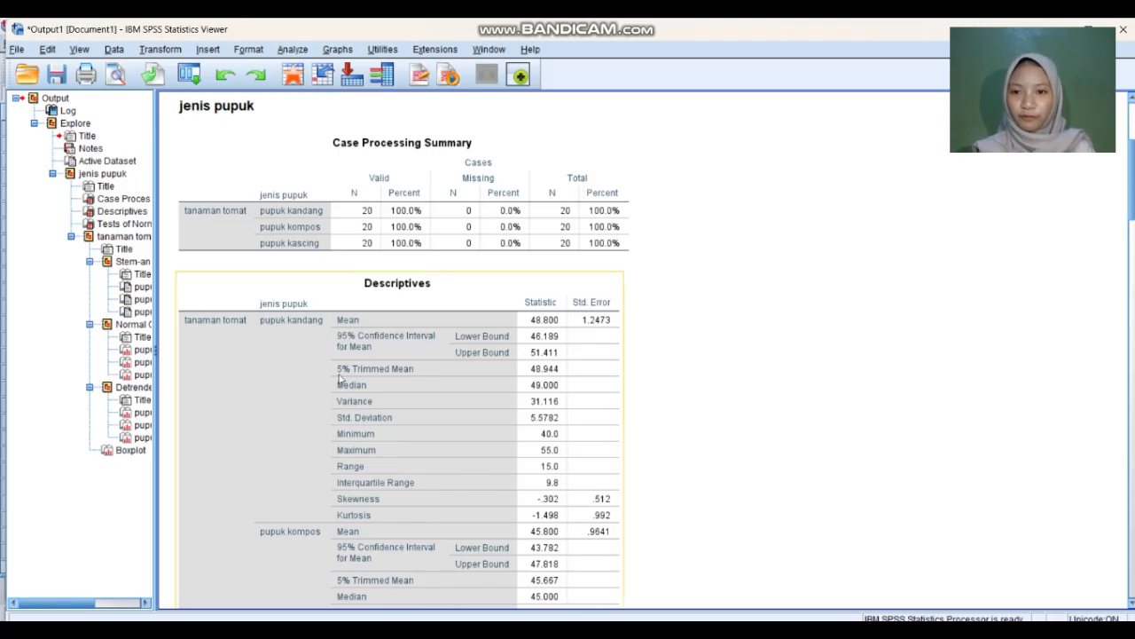
scroll(467, 370, "up", 3)
scroll(475, 367, "down", 5)
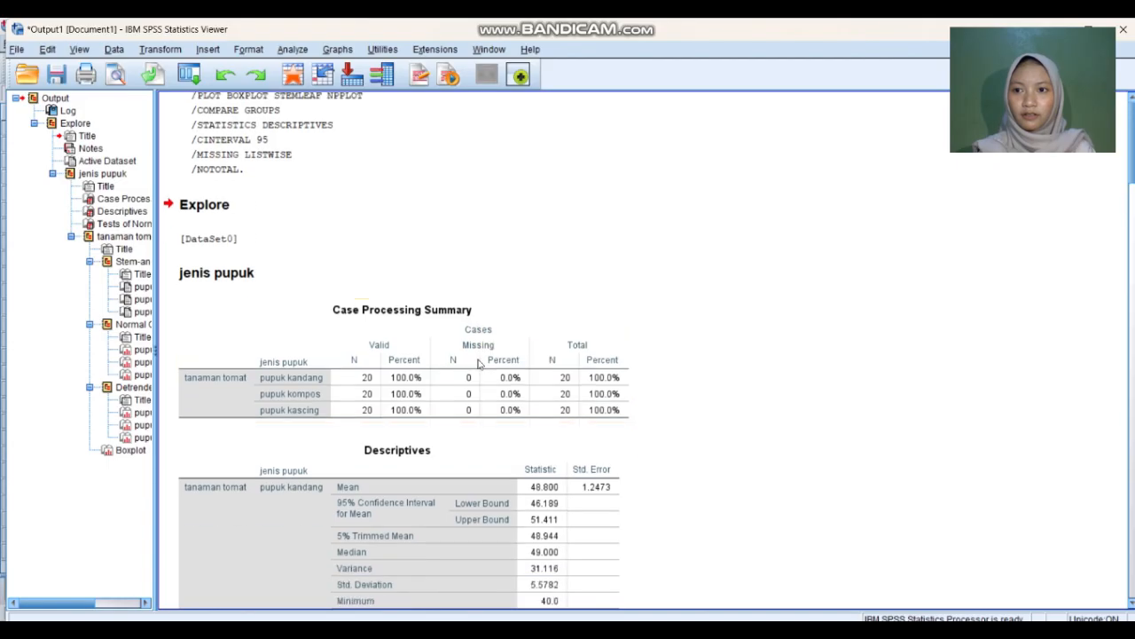
scroll(477, 373, "down", 10)
scroll(488, 376, "up", 4)
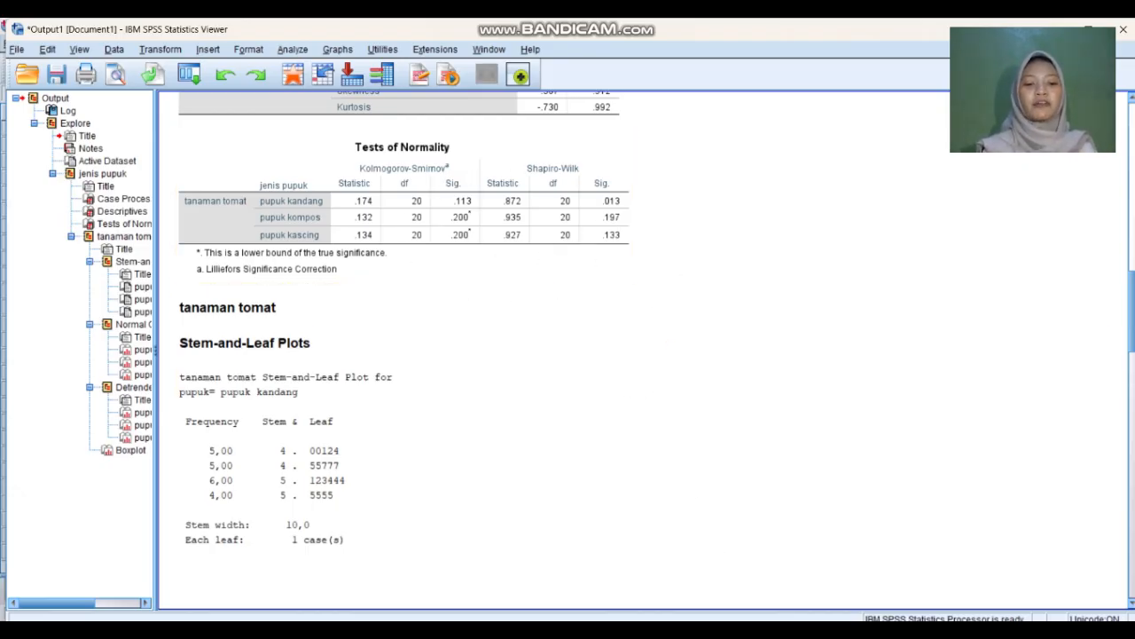
Switch to the SPSS TERSERAH document in Word and read the decision rules and conclusions of the normality test.
left_click(743, 588)
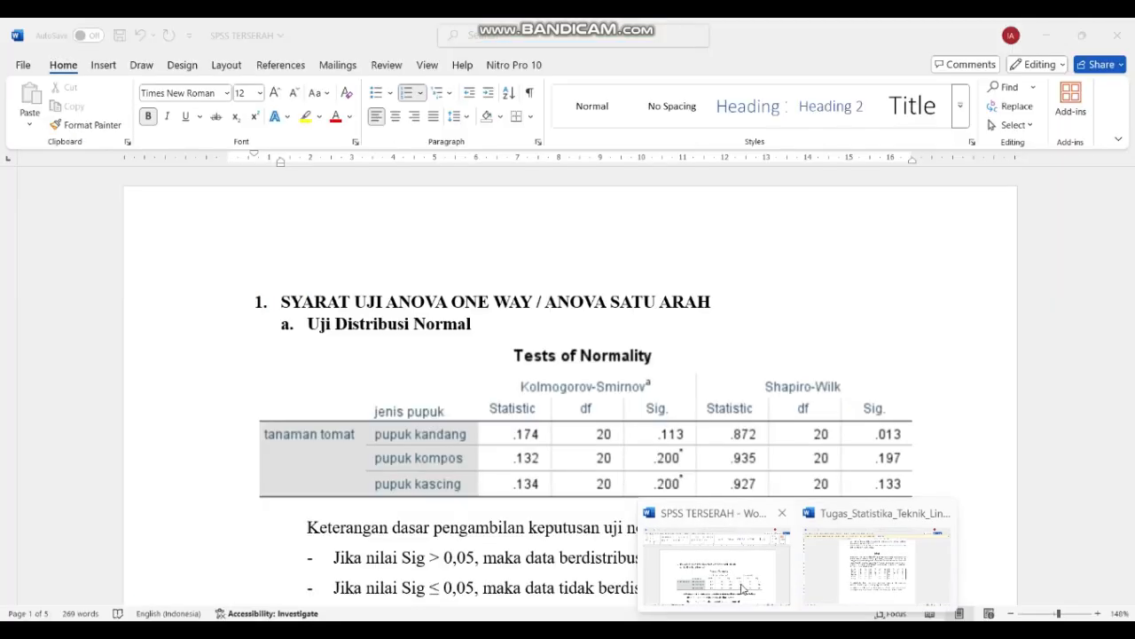
scroll(772, 395, "down", 2)
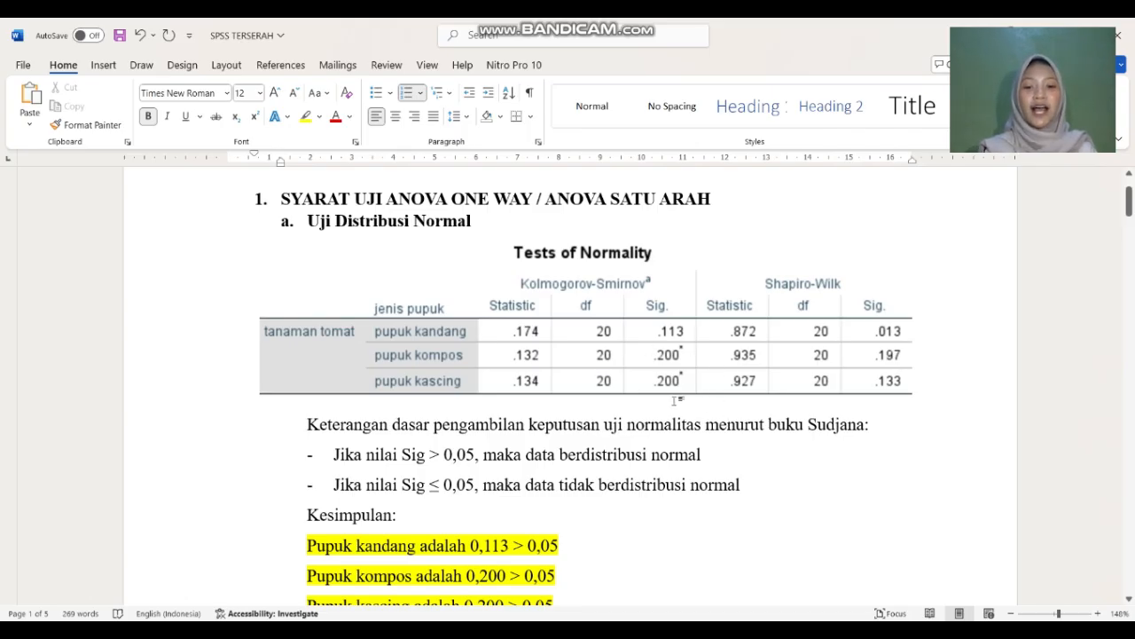
scroll(677, 400, "down", 3)
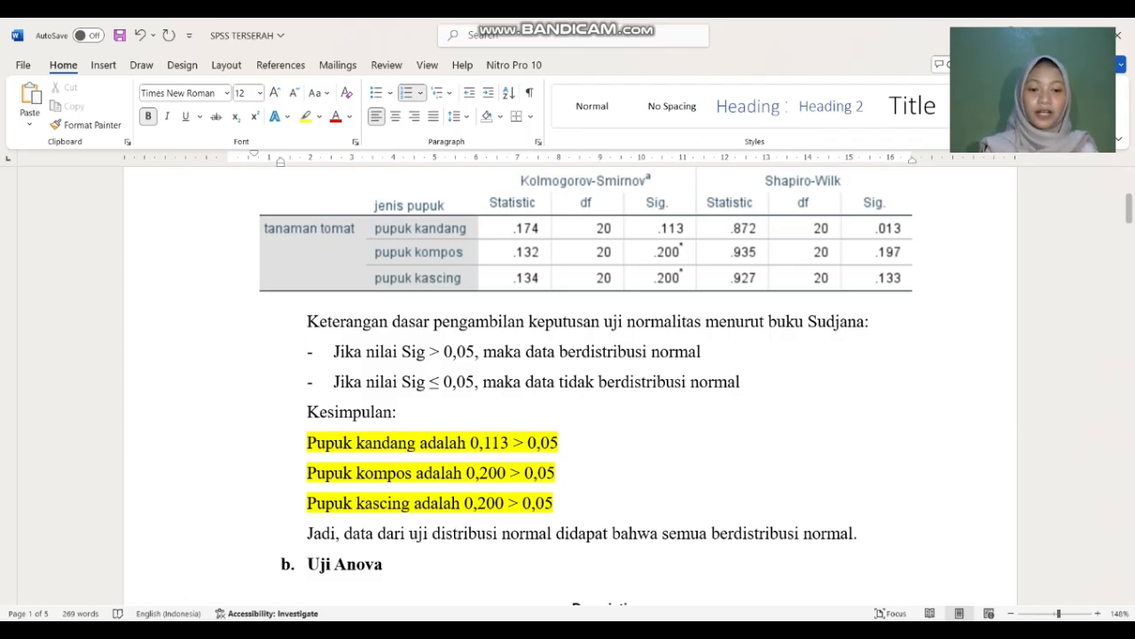
Return to the SPSS dataset and set up a One-Way ANOVA with jenis pupuk as factor and tanaman tomat as dependent variable.
mouse_move(862, 632)
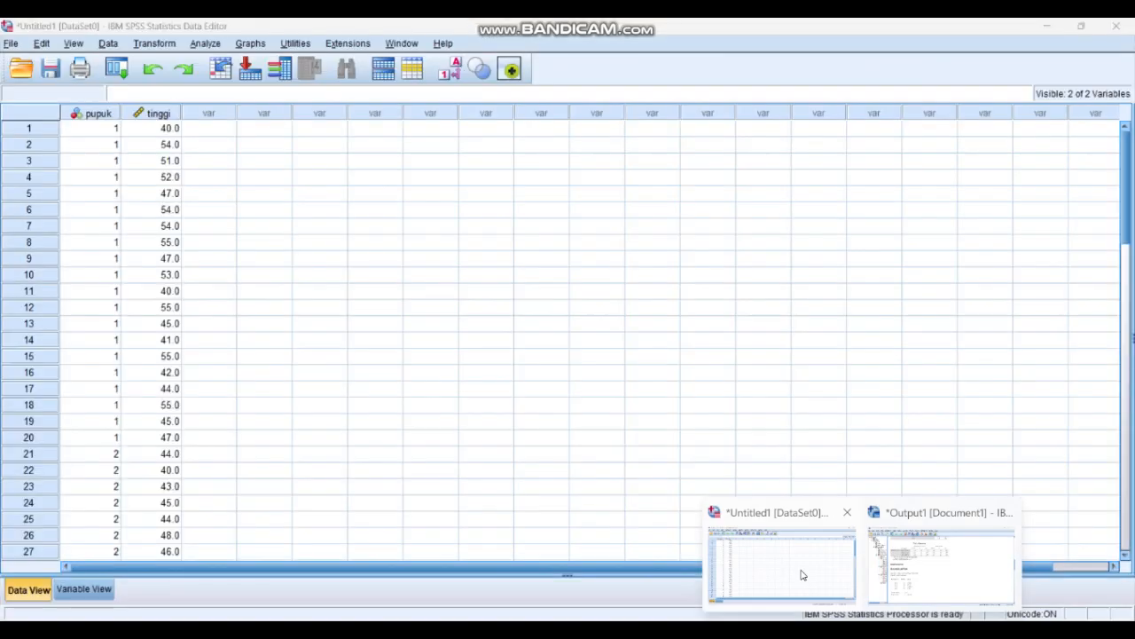
left_click(802, 575)
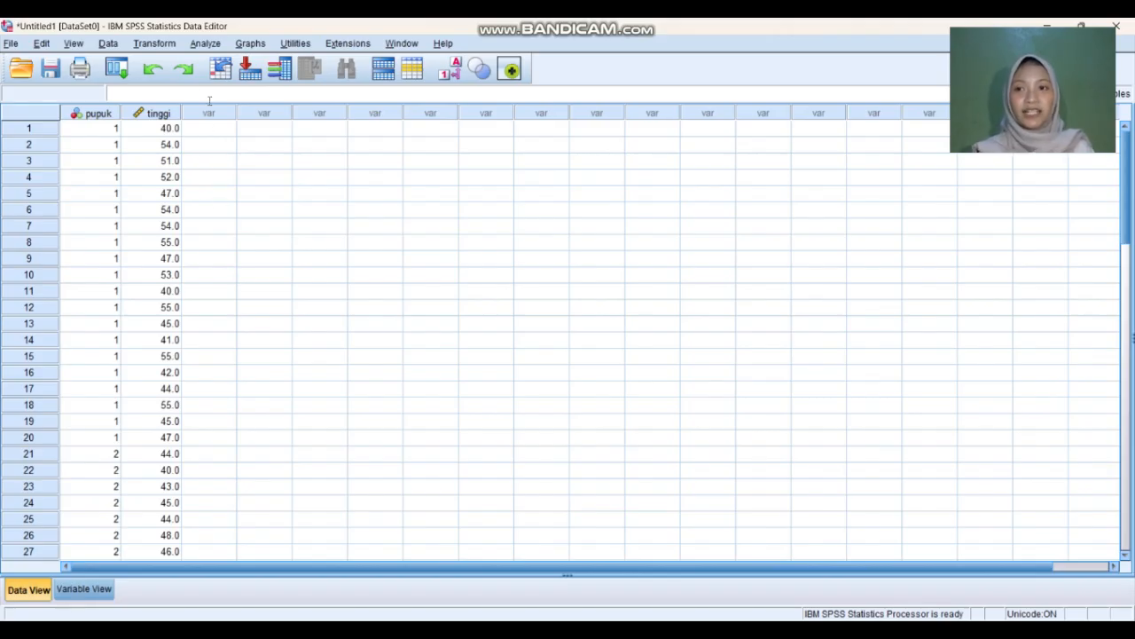
left_click(203, 44)
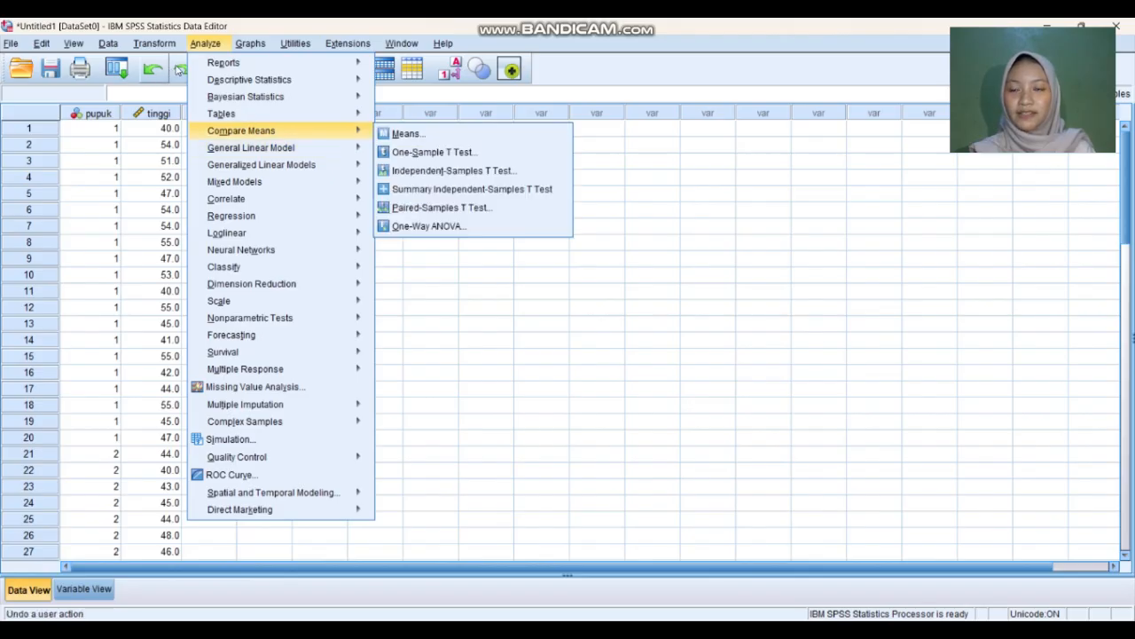
mouse_move(359, 147)
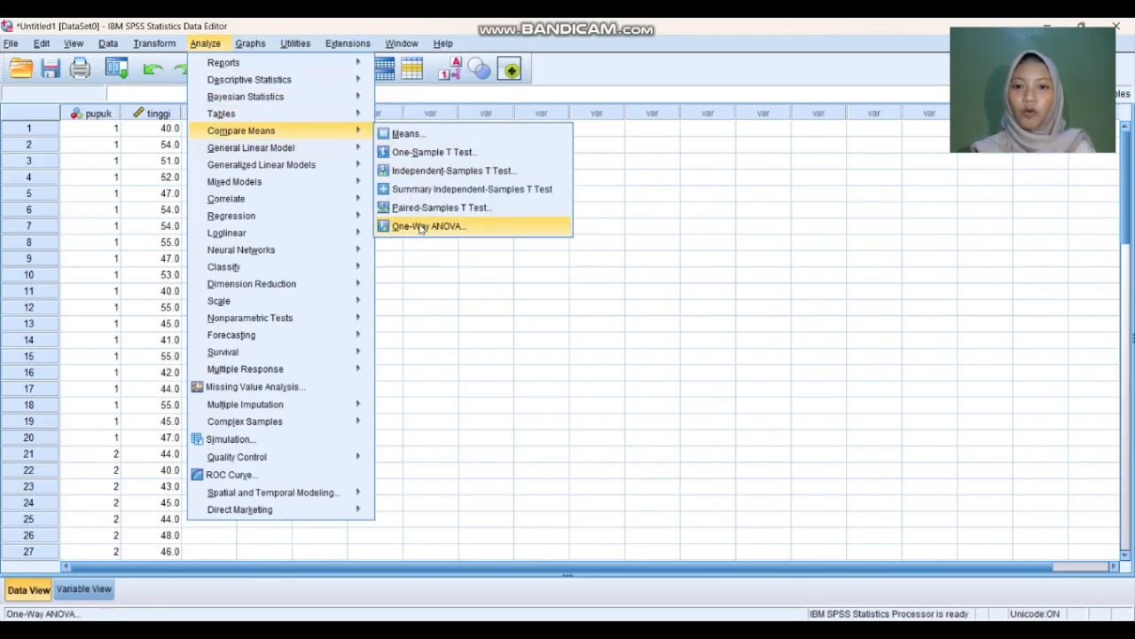
left_click(423, 226)
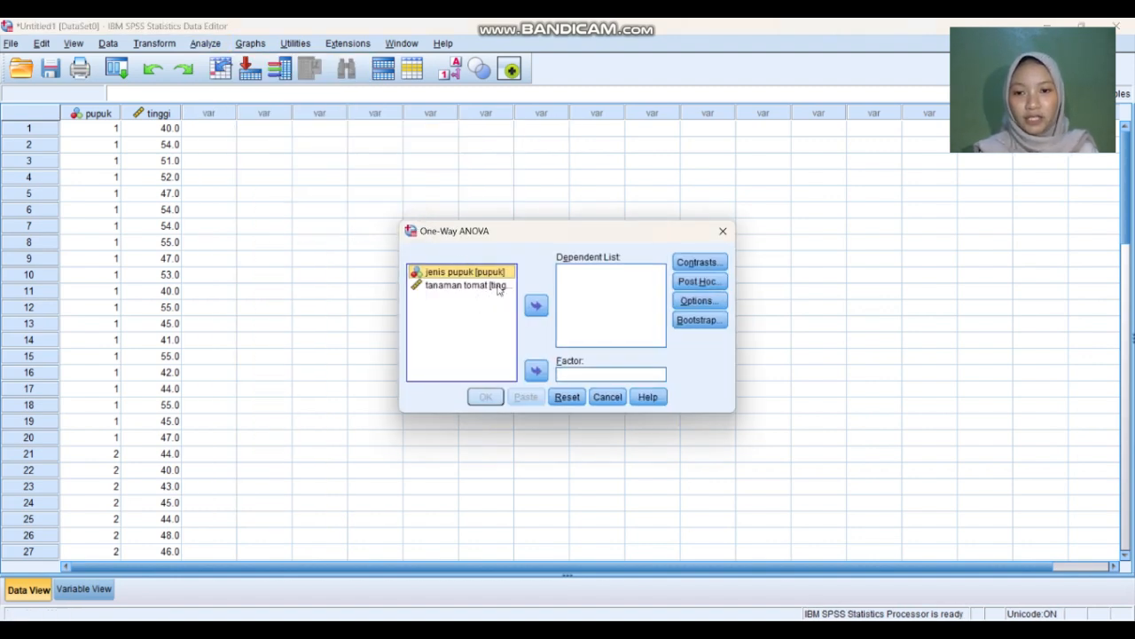
left_click(537, 371)
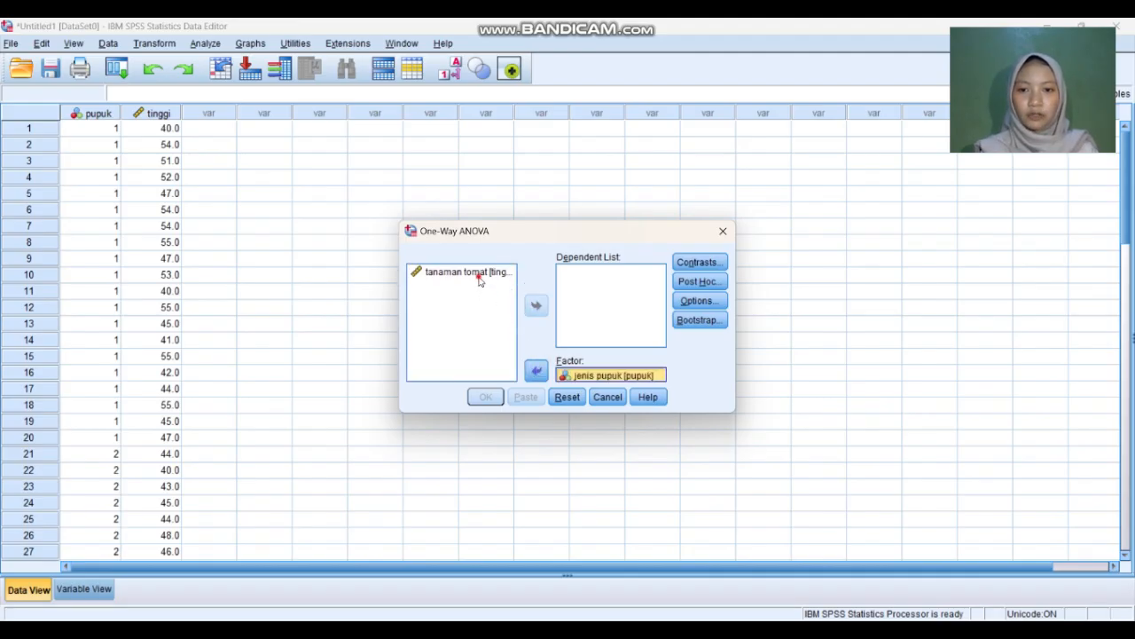
left_click(479, 275)
left_click(535, 308)
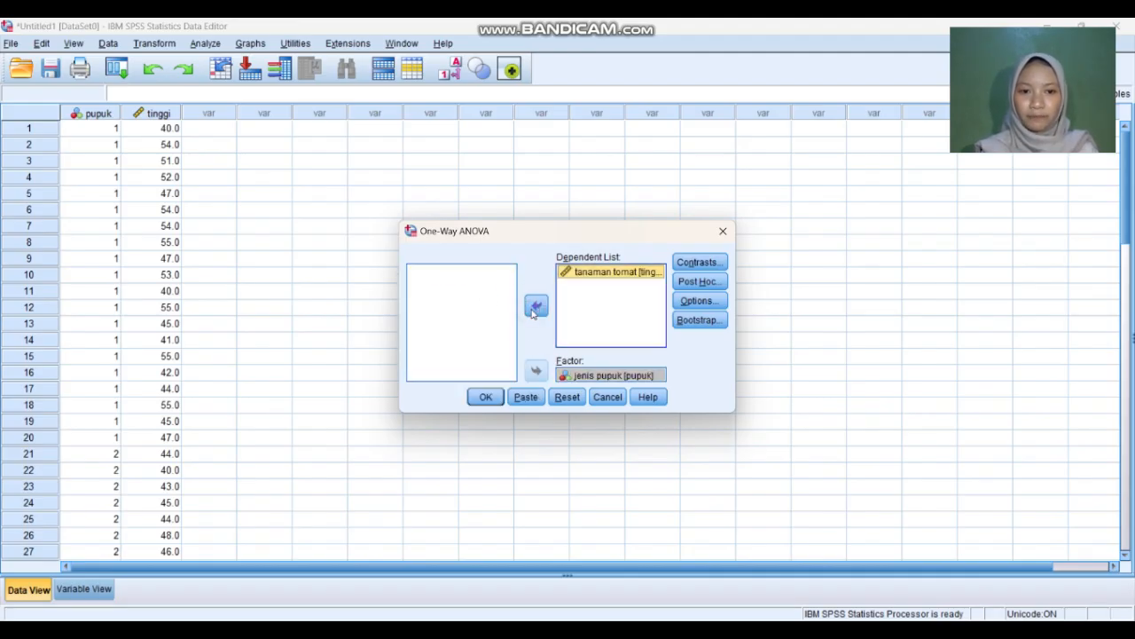
Include Descriptive statistics in the One-Way ANOVA options and run the analysis.
left_click(696, 300)
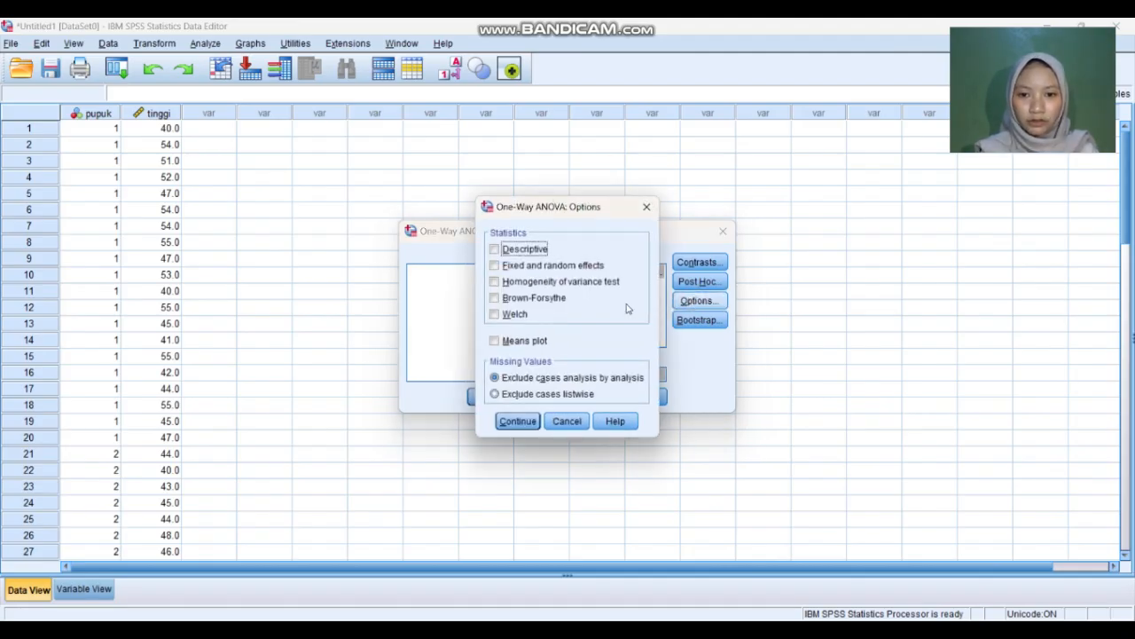
left_click(494, 249)
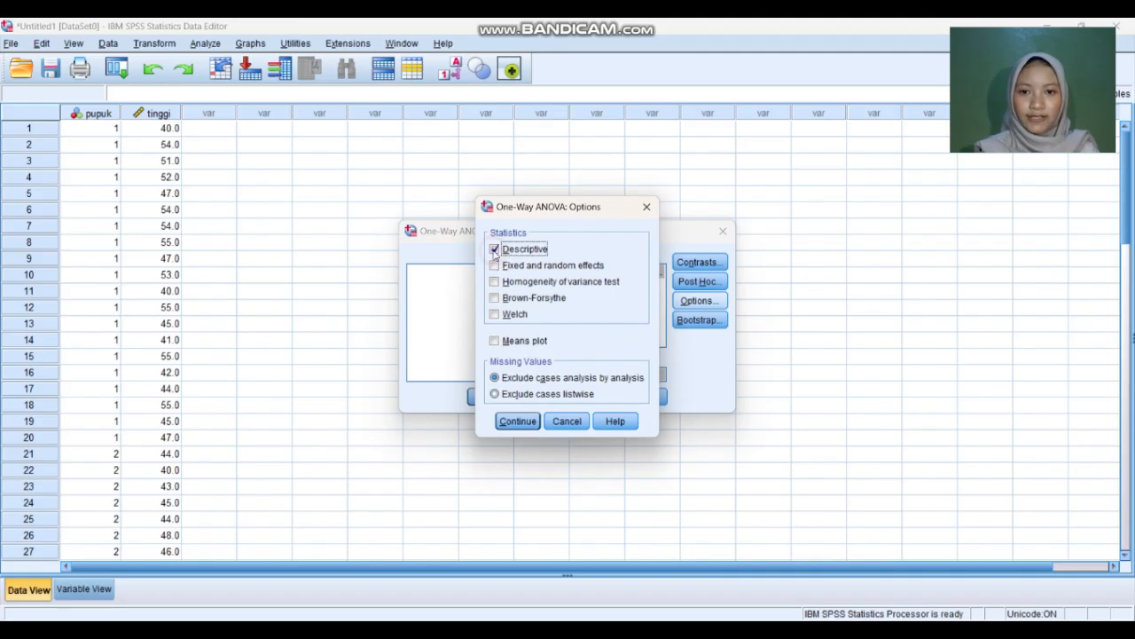
left_click(517, 420)
left_click(486, 398)
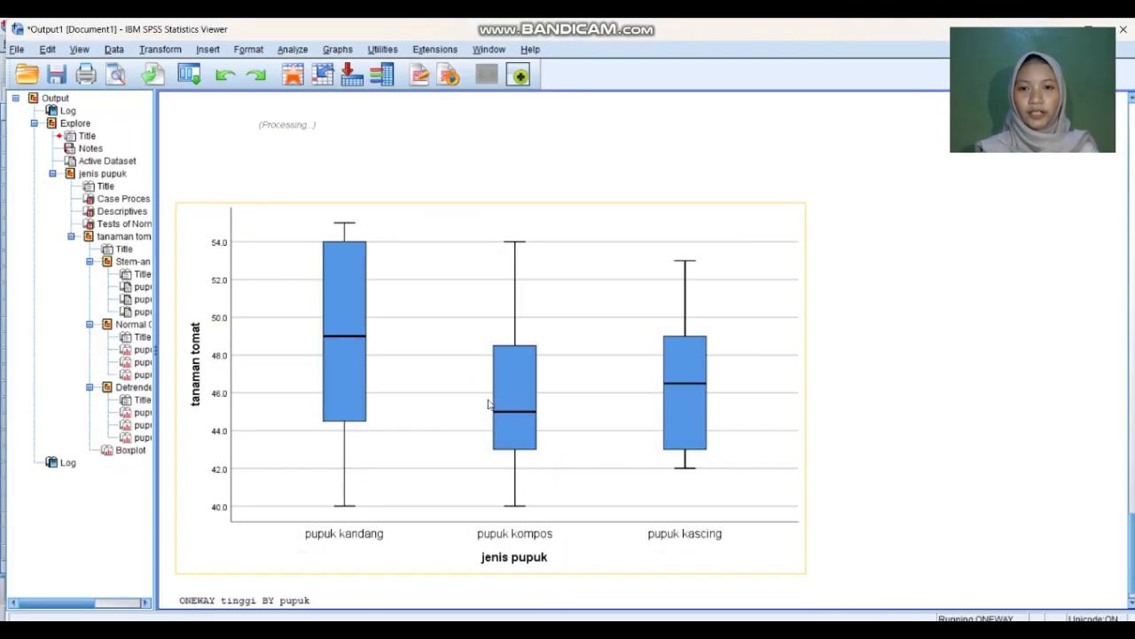
Review the Explore output and examine the Oneway Descriptives and ANOVA tables for tanaman tomat.
scroll(848, 403, "up", 10)
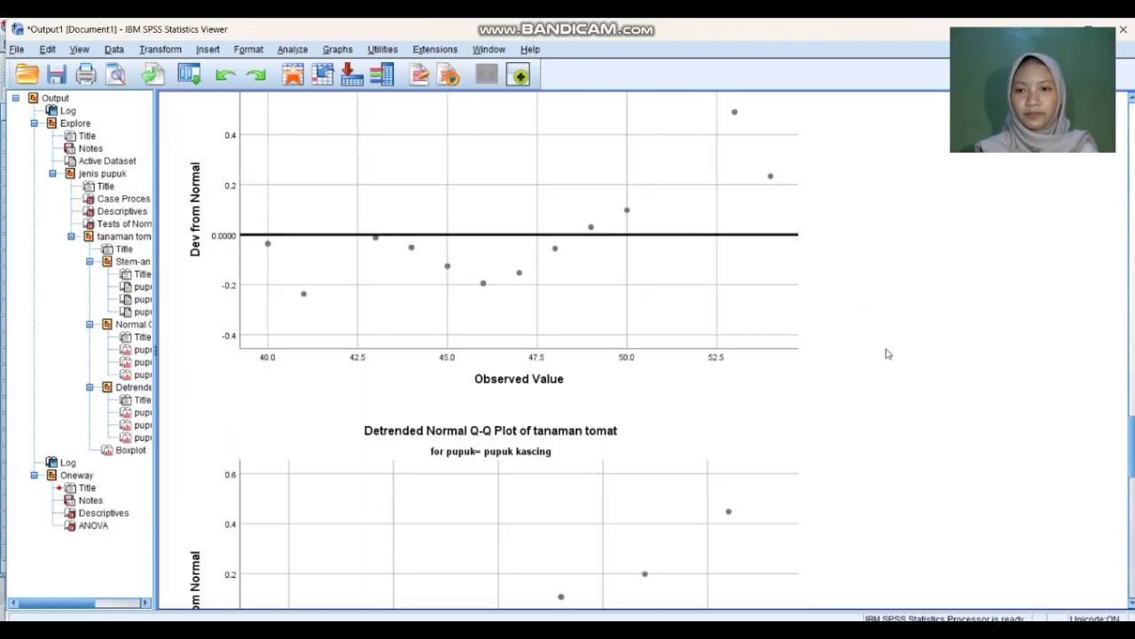
scroll(887, 341, "up", 20)
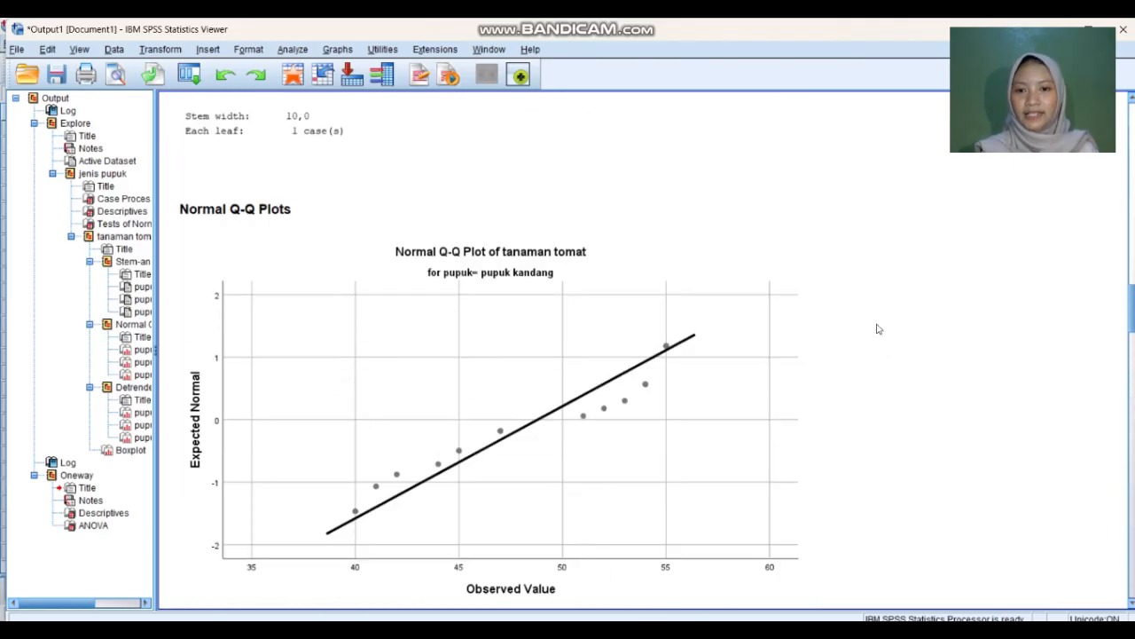
scroll(878, 326, "up", 10)
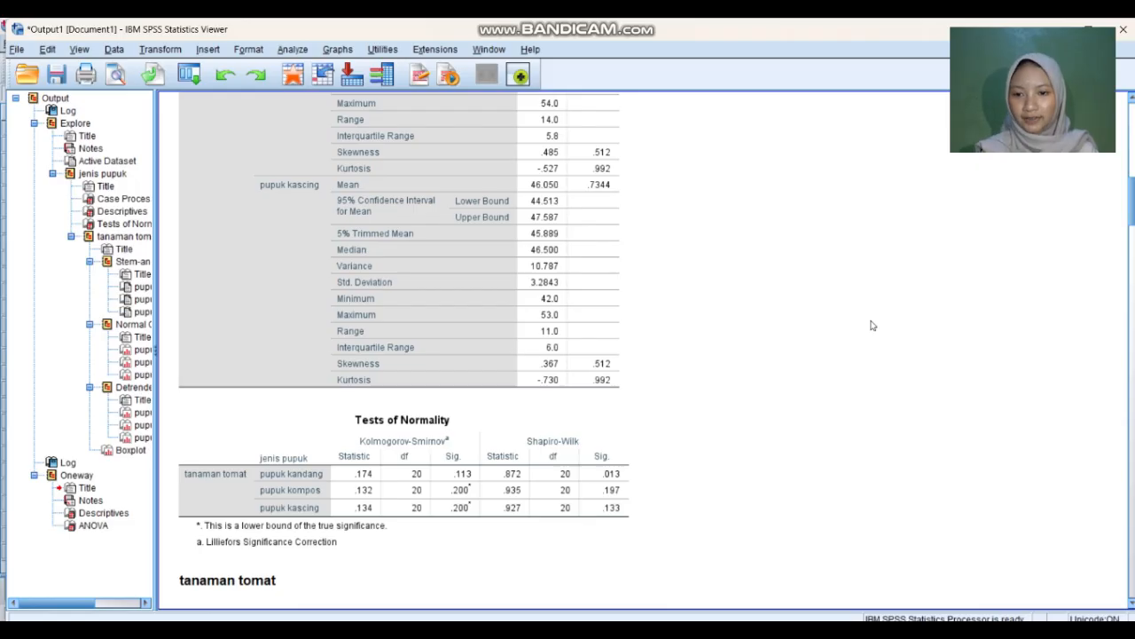
scroll(871, 324, "up", 6)
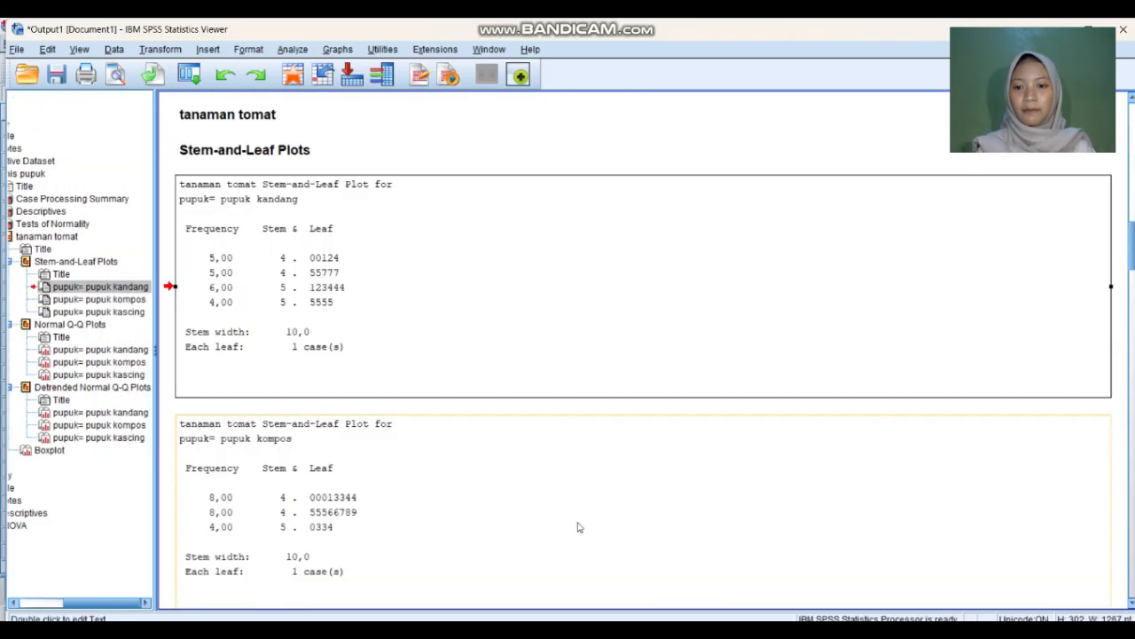
scroll(580, 521, "up", 7)
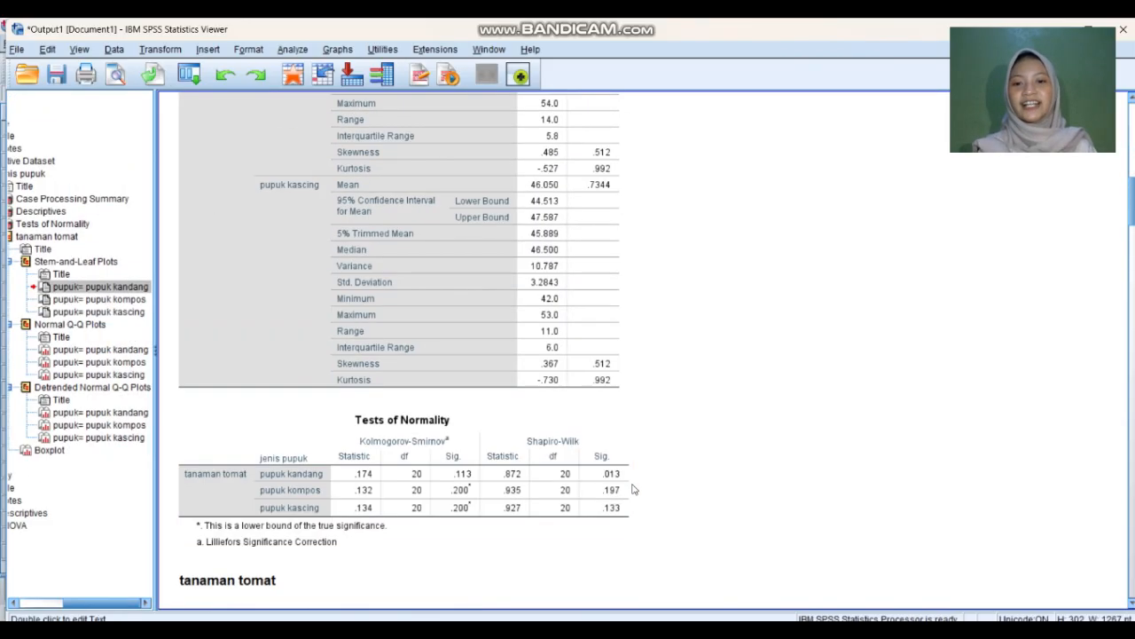
scroll(674, 477, "up", 10)
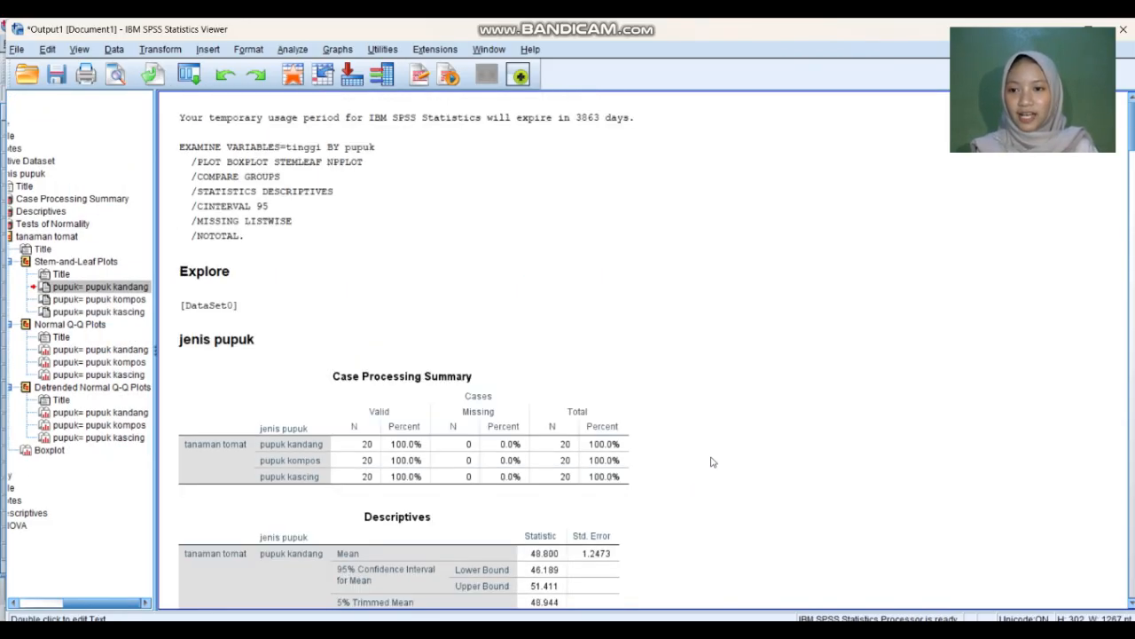
scroll(711, 462, "down", 15)
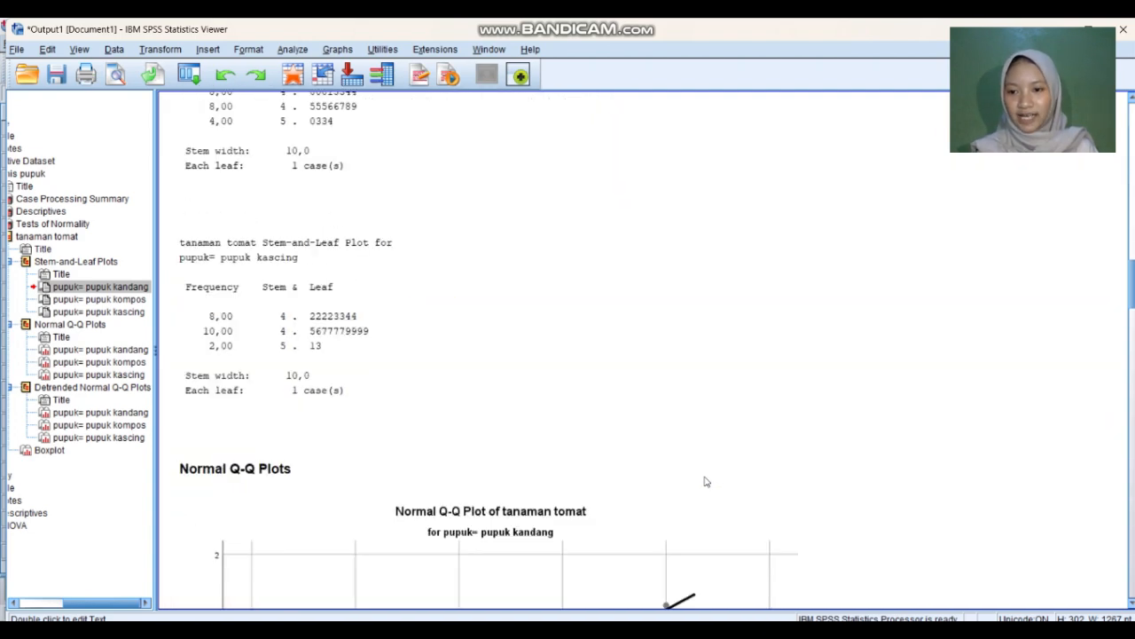
scroll(710, 484, "down", 20)
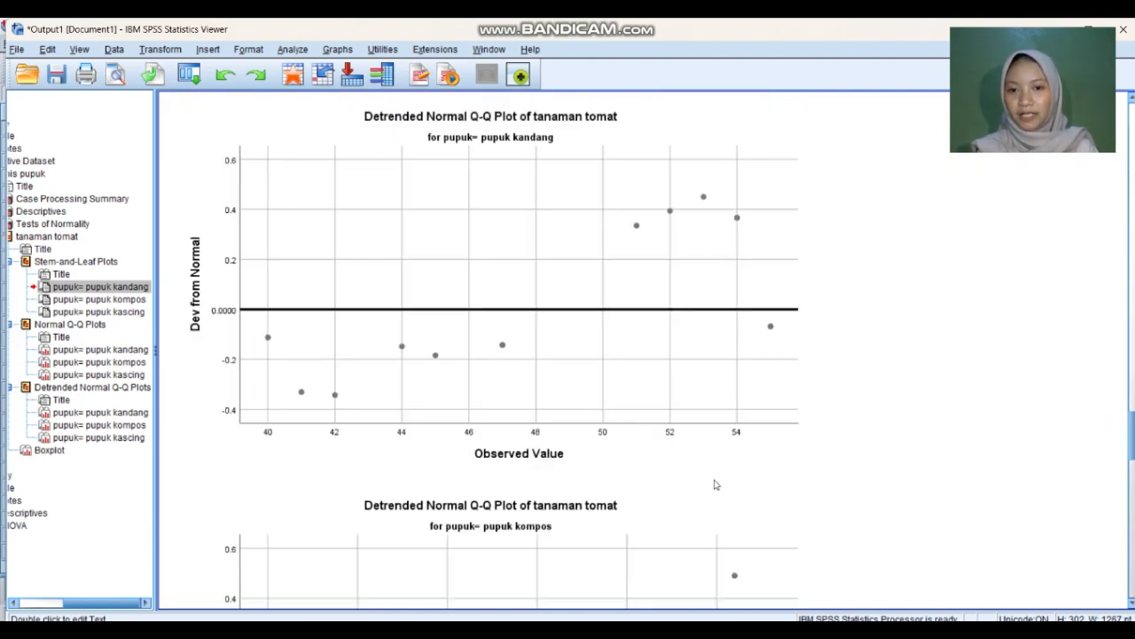
scroll(717, 485, "down", 20)
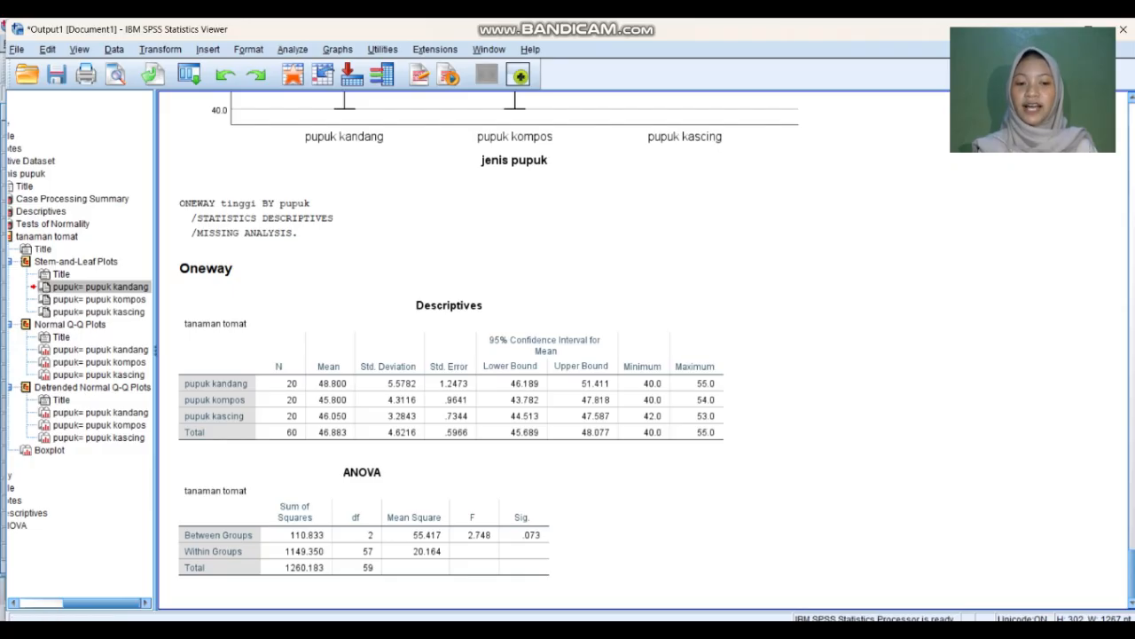
Switch to the SPSS TERSERAH document in Word and read the Descriptives and ANOVA tables in the Uji Anova section.
mouse_move(761, 628)
left_click(679, 586)
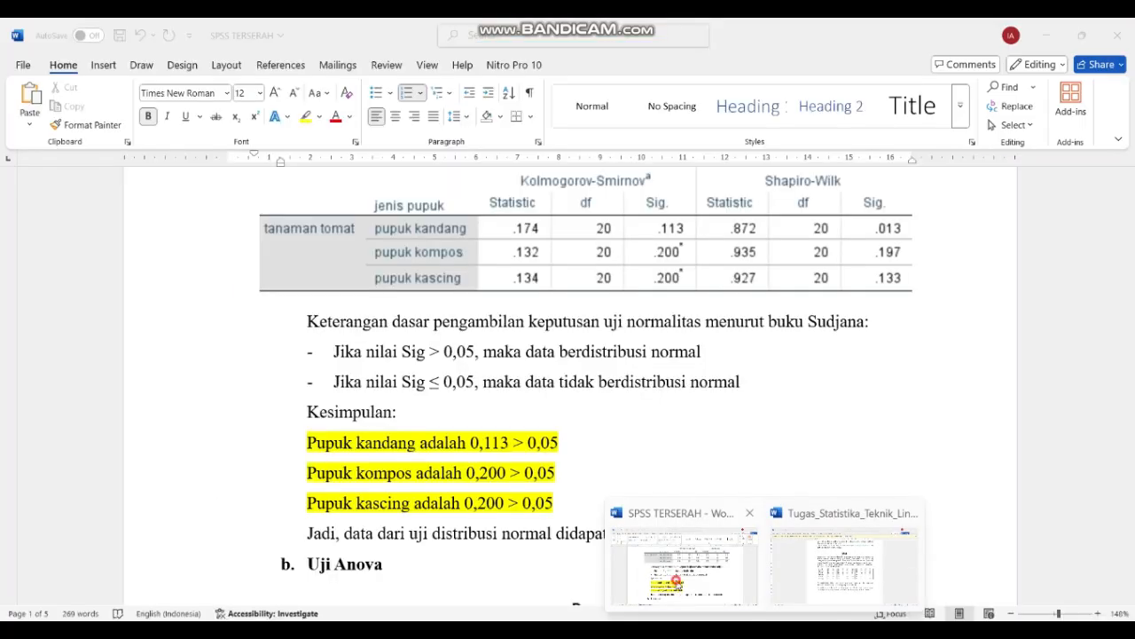
scroll(754, 471, "down", 5)
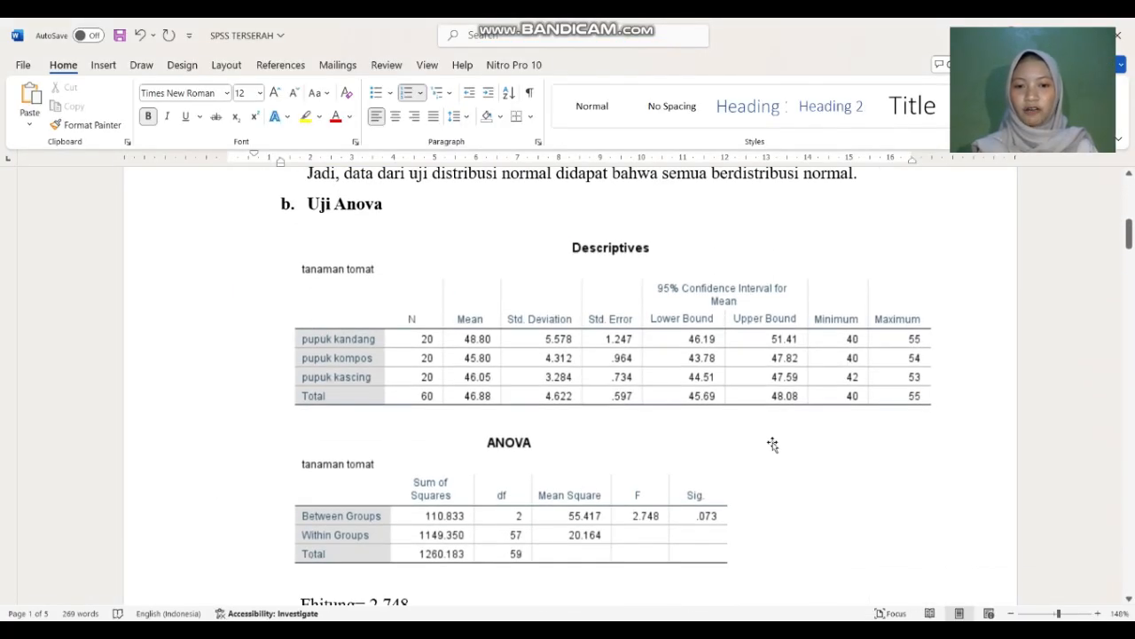
scroll(798, 459, "down", 1)
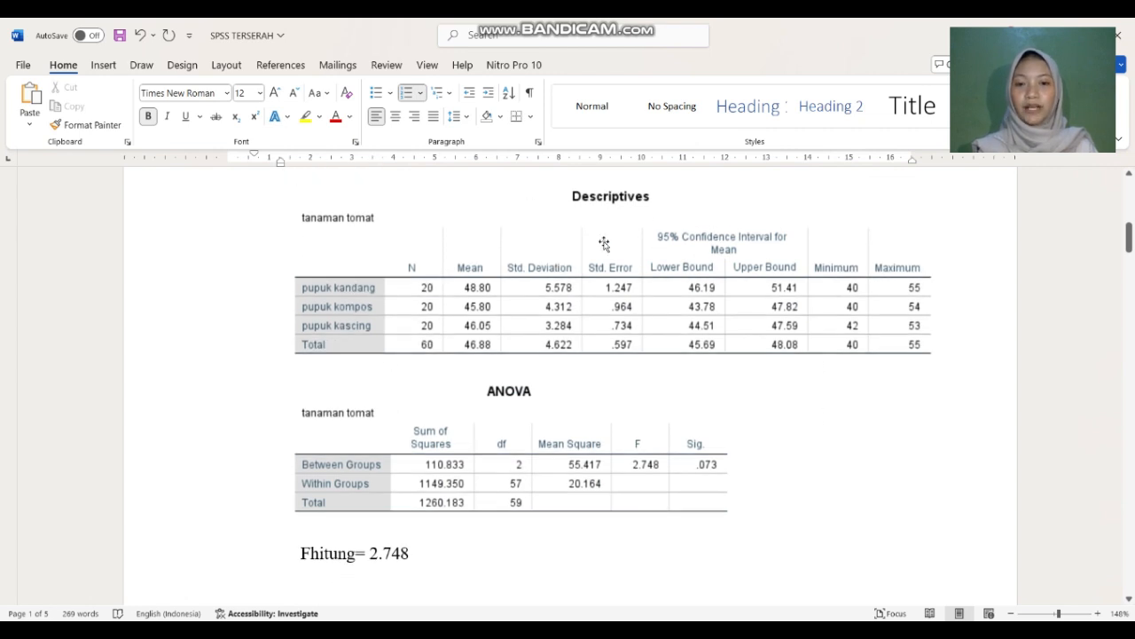
scroll(768, 415, "down", 1)
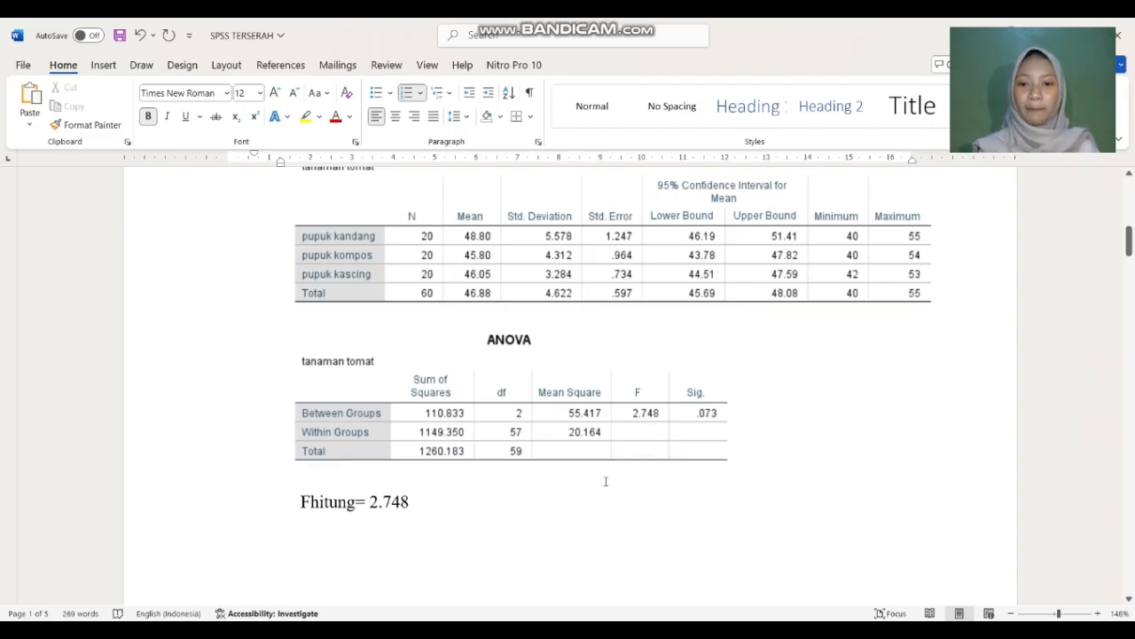
Look up the critical F value in the F table and check it against the degrees of freedom in the ANOVA table.
scroll(606, 481, "down", 15)
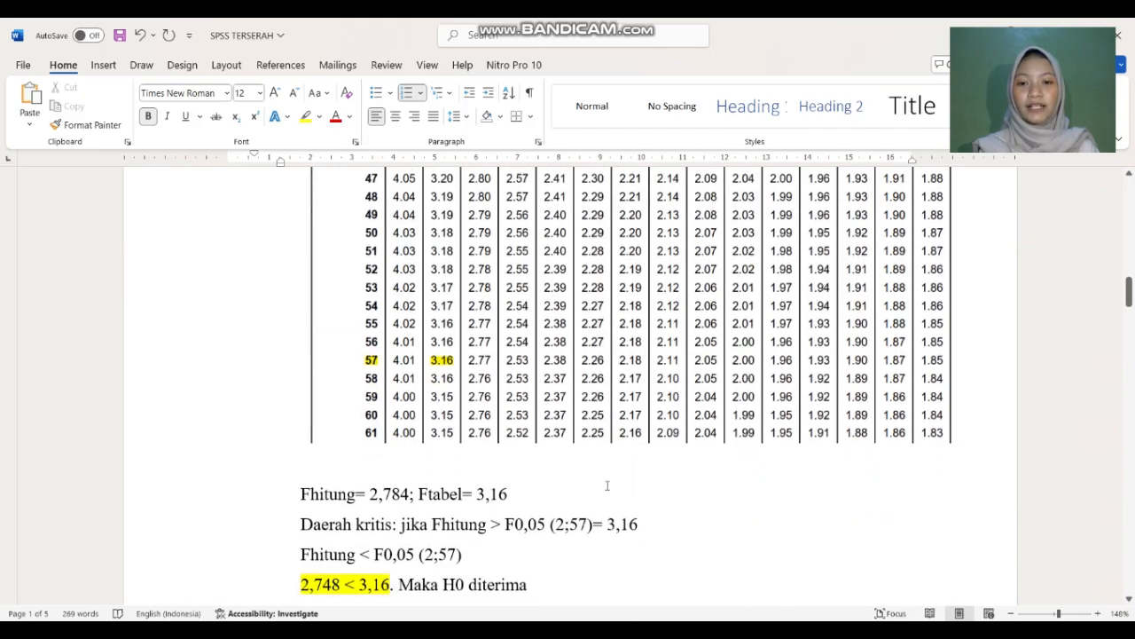
scroll(597, 486, "up", 4)
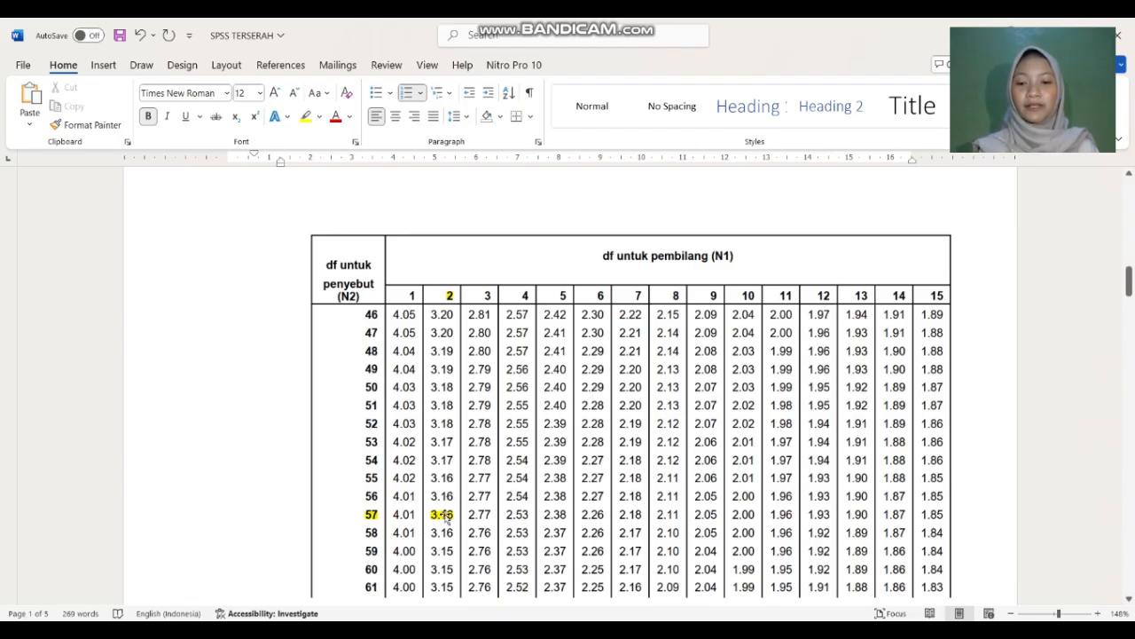
scroll(507, 490, "up", 10)
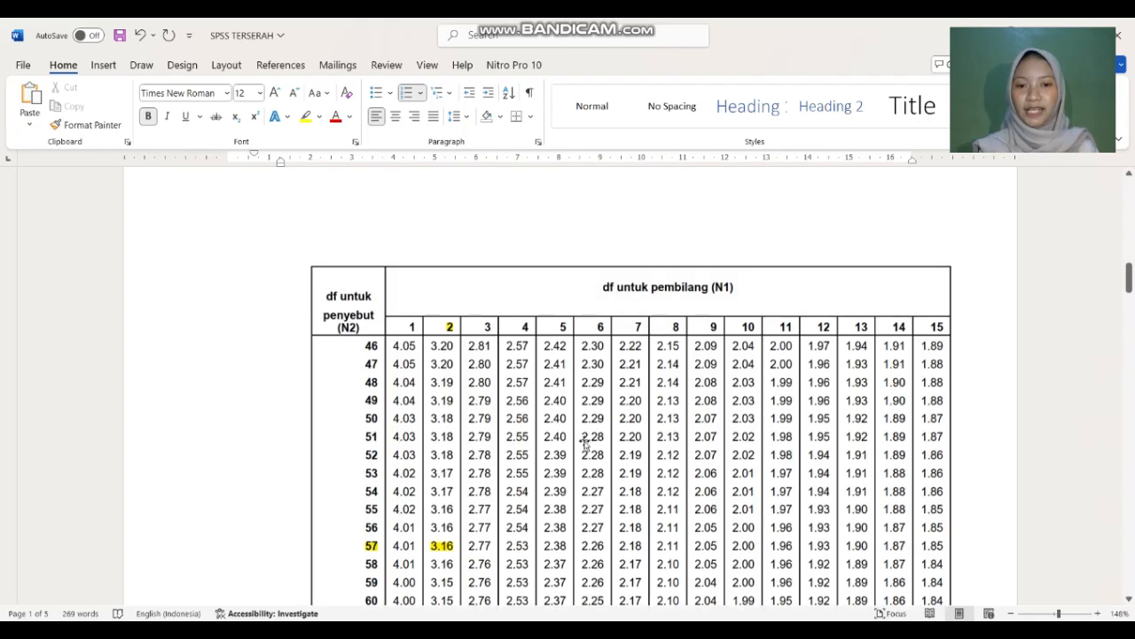
scroll(606, 474, "up", 1)
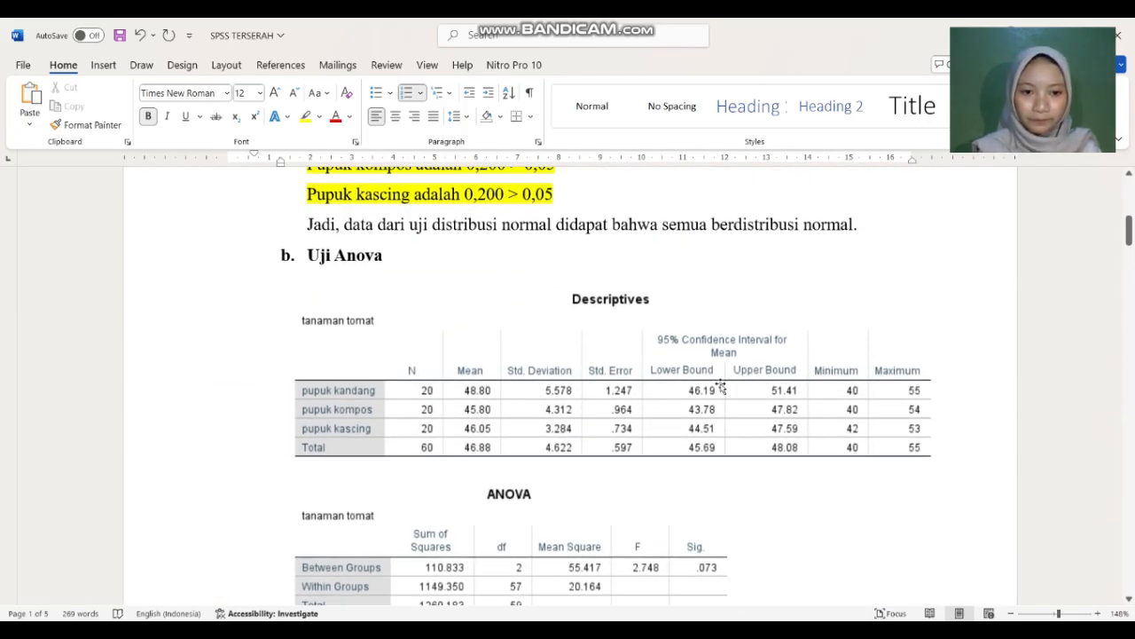
scroll(723, 390, "down", 2)
left_click(510, 483)
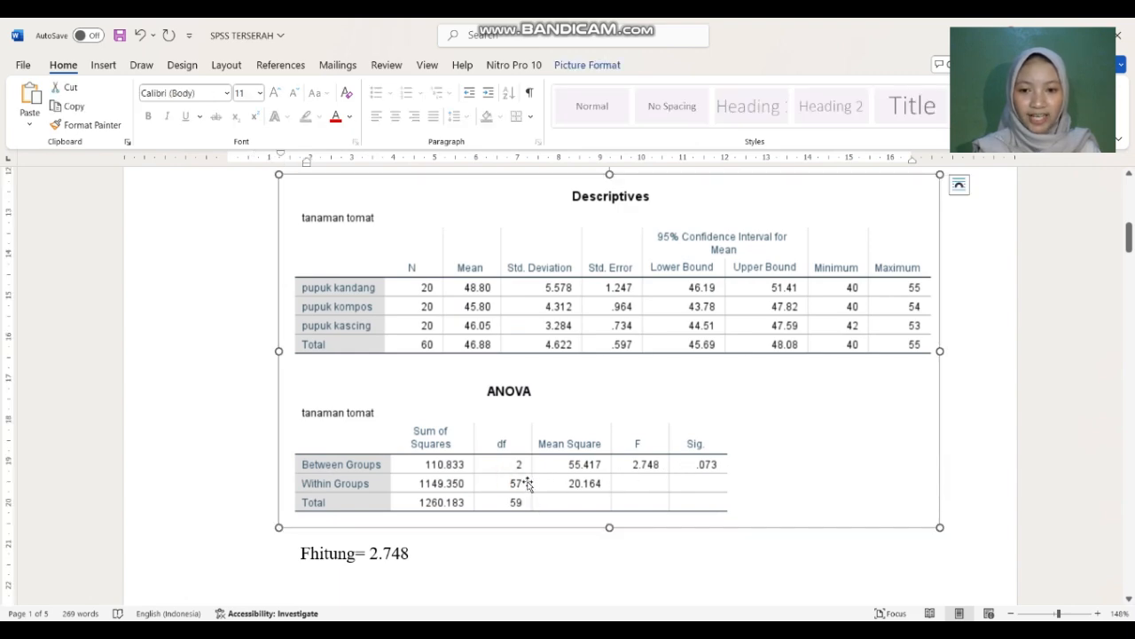
Read the comparison of Fhitung with Ftabel and the H0 conclusion about the three fertilisers below the F table.
scroll(621, 513, "down", 15)
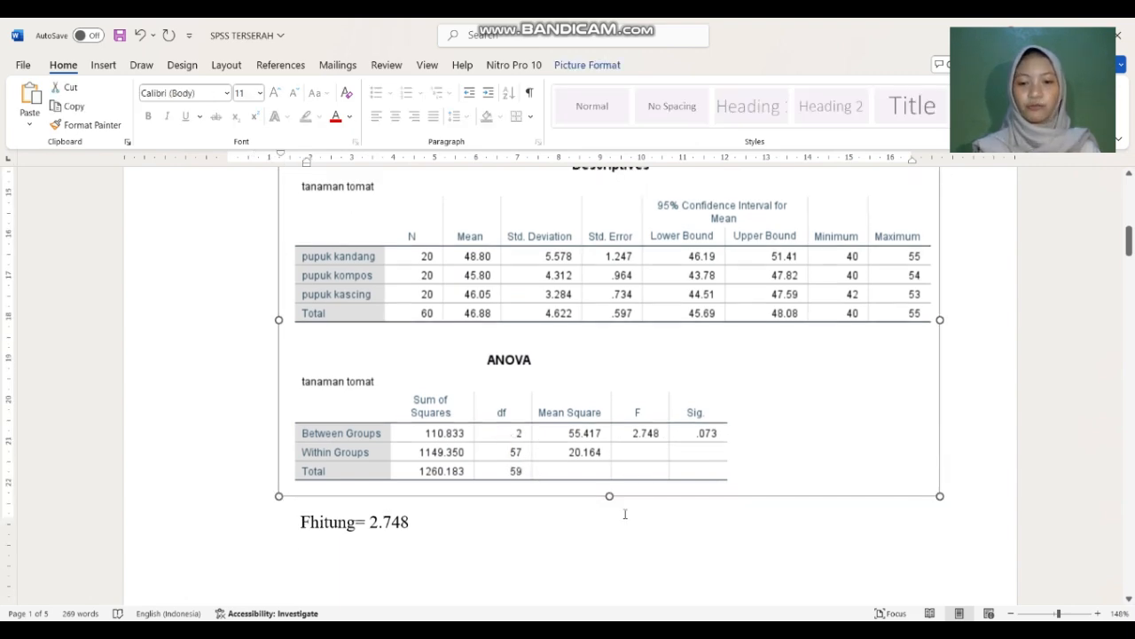
scroll(618, 510, "down", 3)
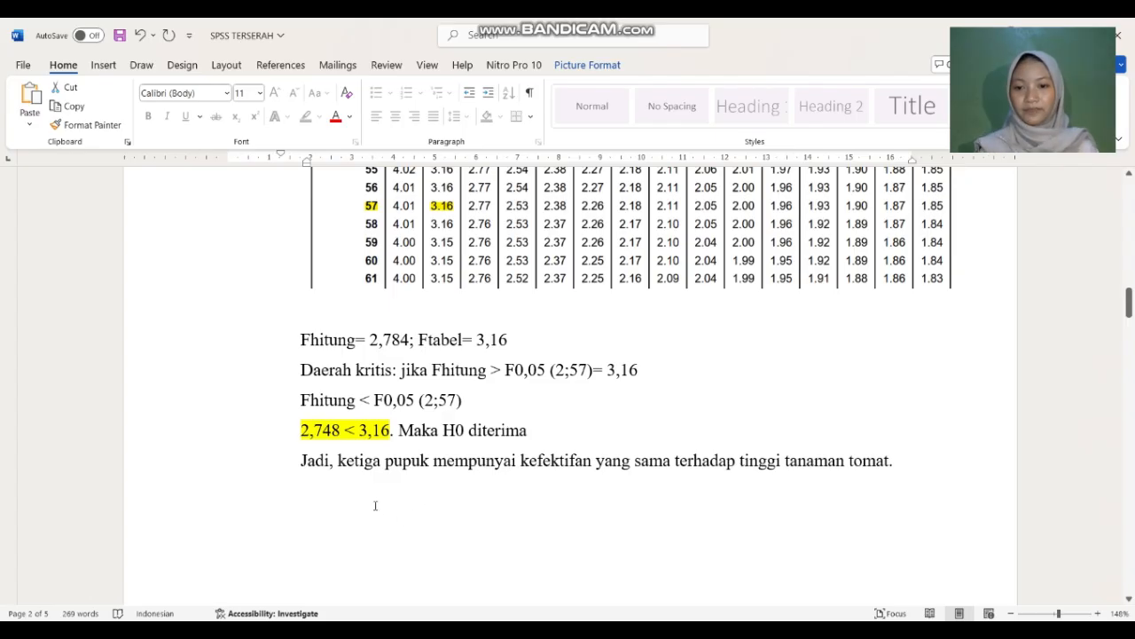
scroll(375, 505, "down", 2)
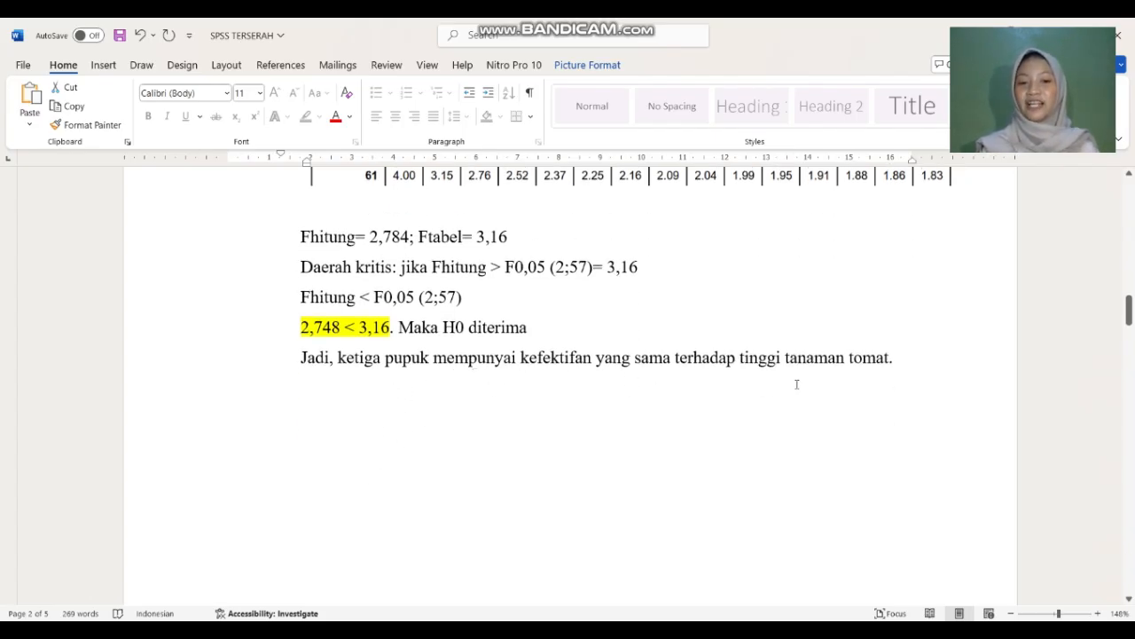
scroll(496, 404, "up", 2)
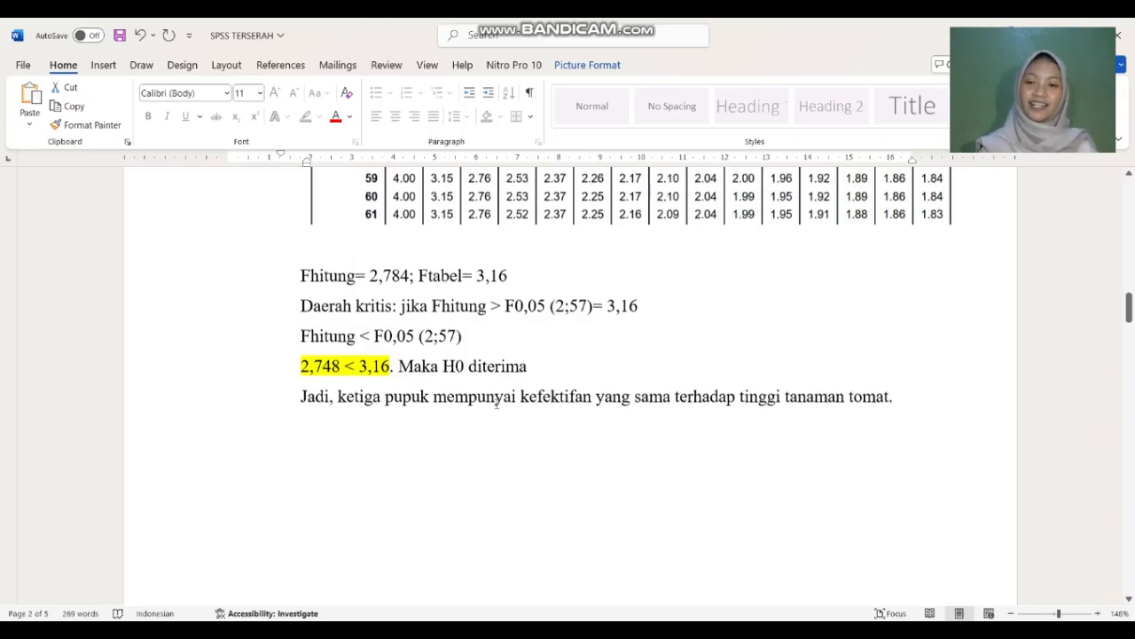